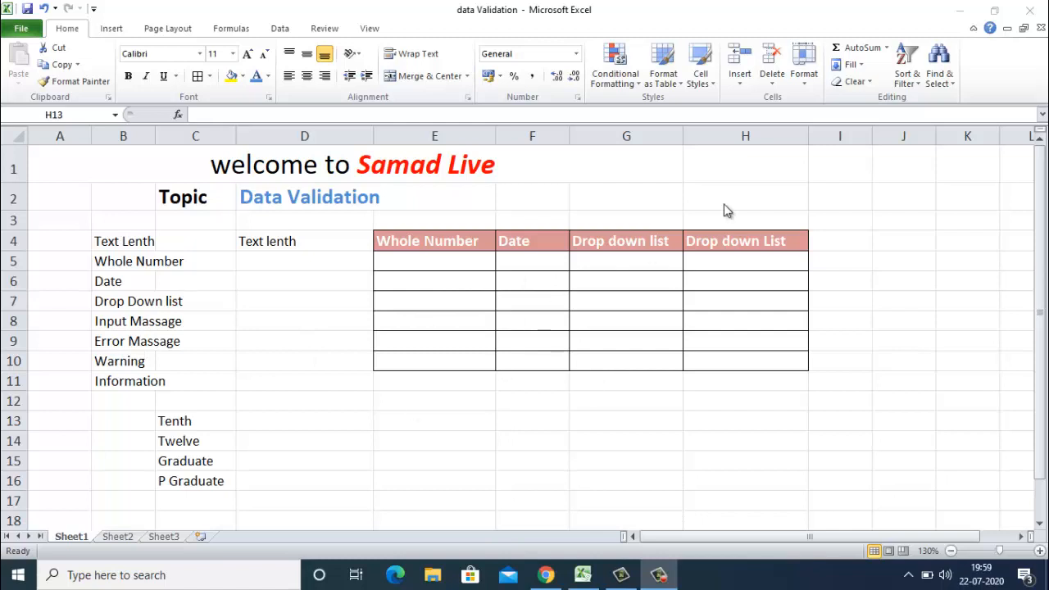
Step: Add data validation to E5:E10 that allows only whole numbers between 20 and 100
left_click(434, 260)
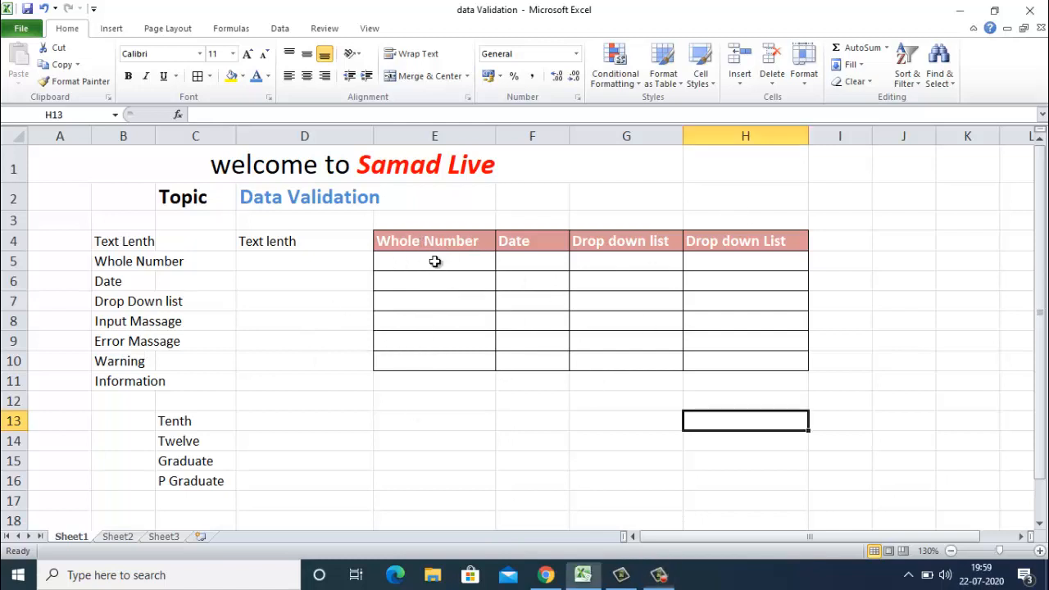
left_click(434, 260)
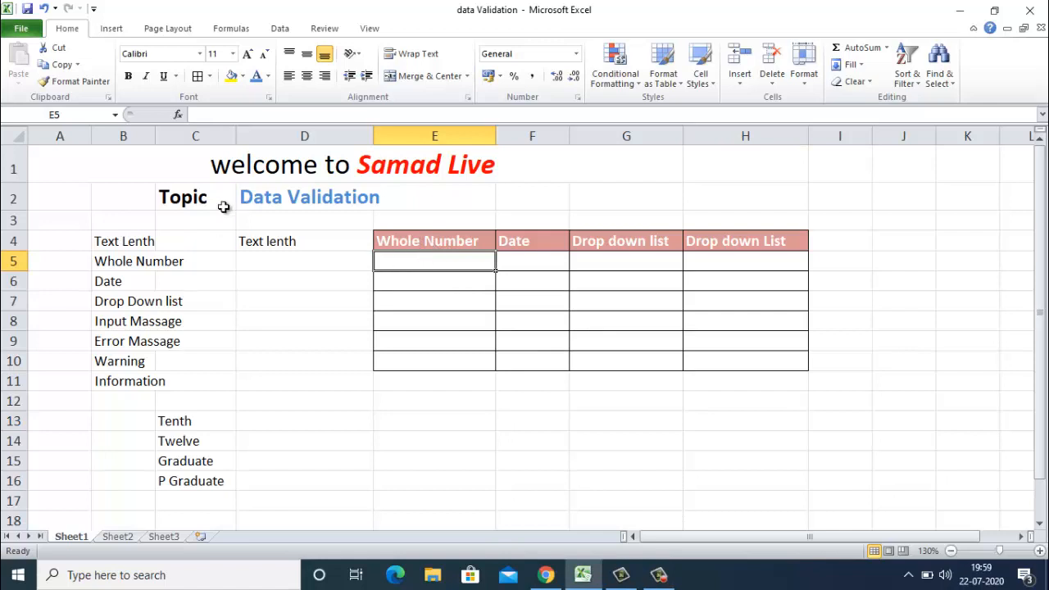
left_click_drag(437, 261, 440, 360)
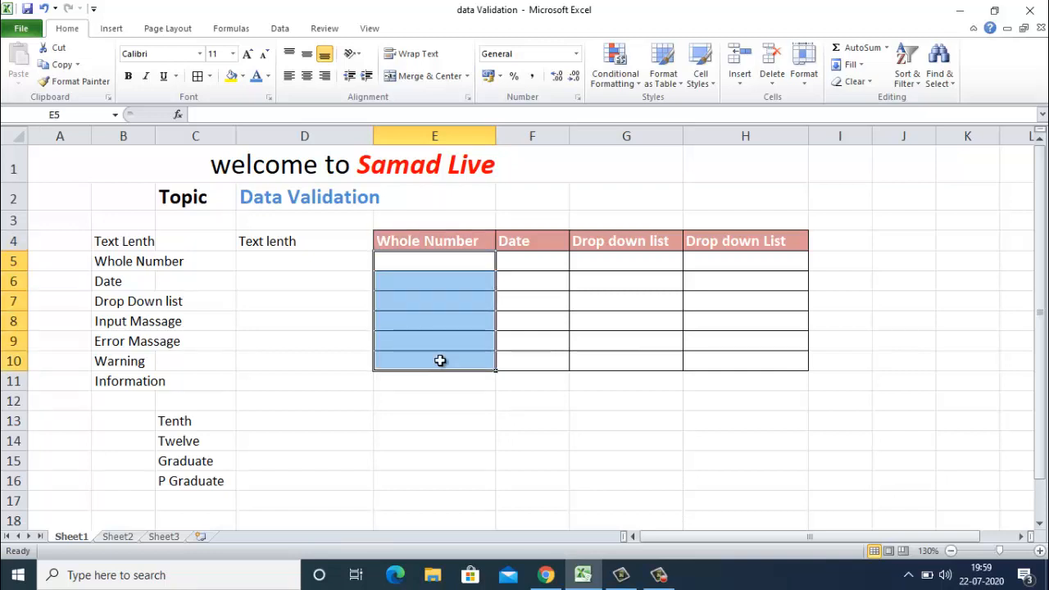
left_click(279, 30)
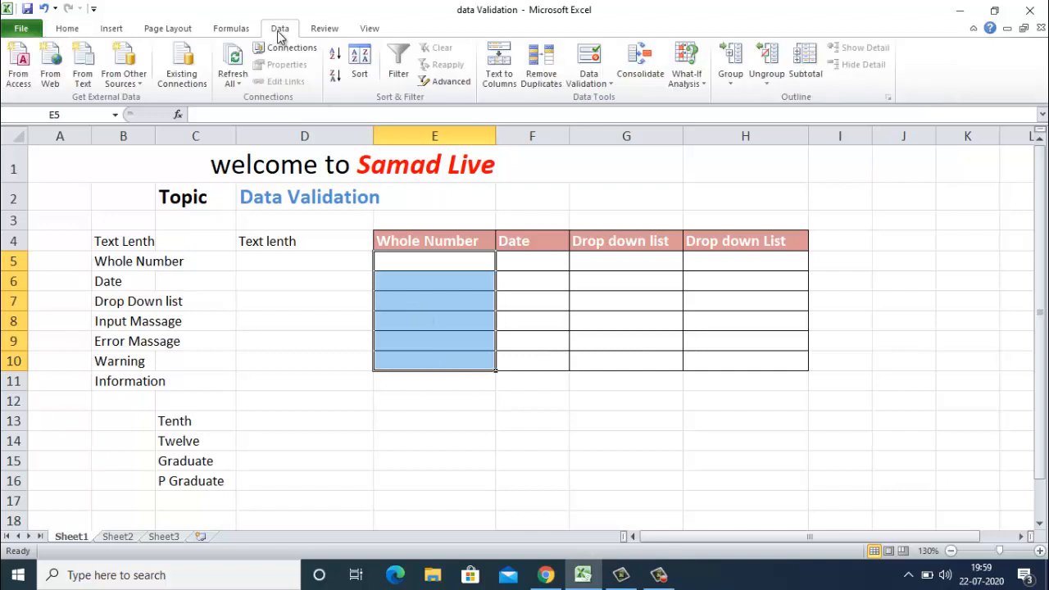
left_click(598, 85)
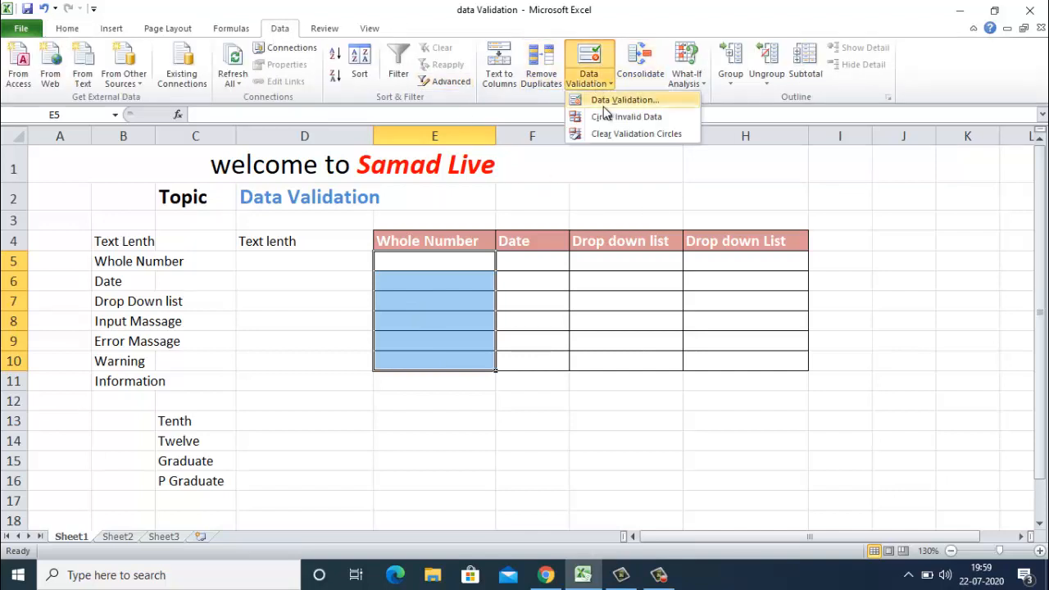
left_click(599, 100)
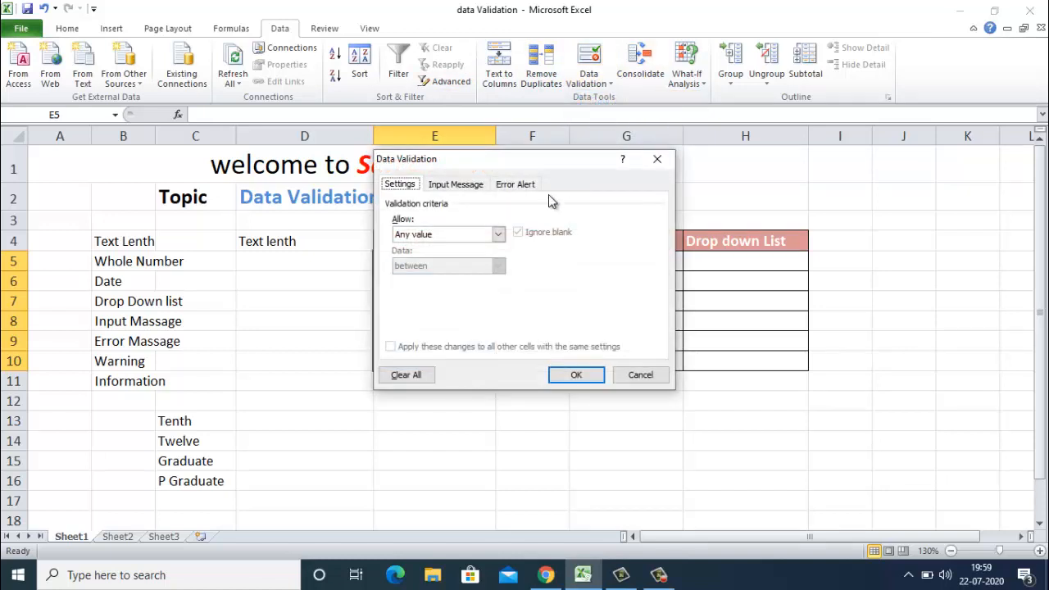
left_click_drag(547, 168, 790, 151)
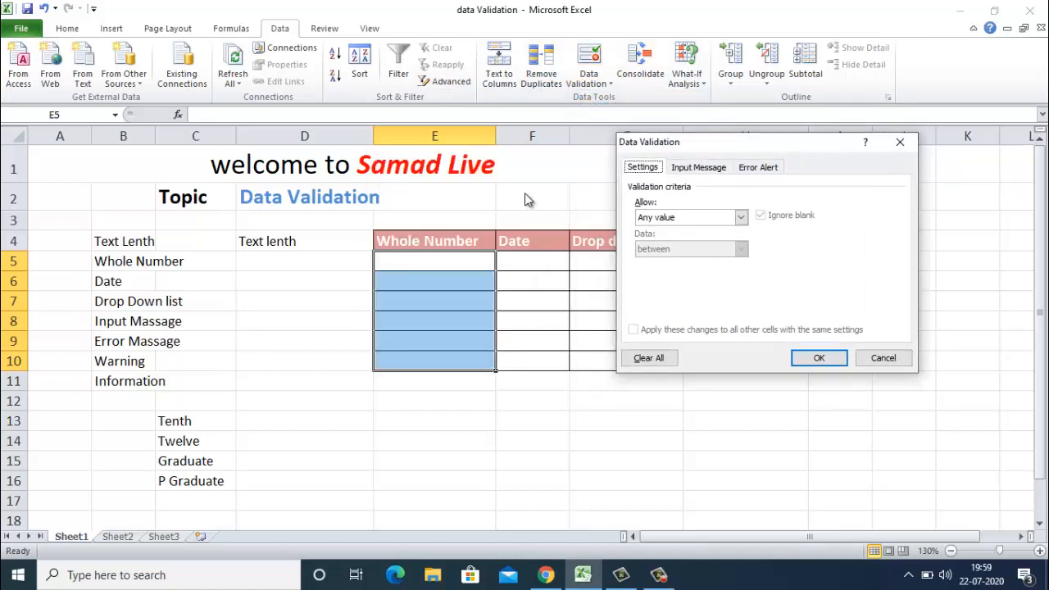
left_click(680, 217)
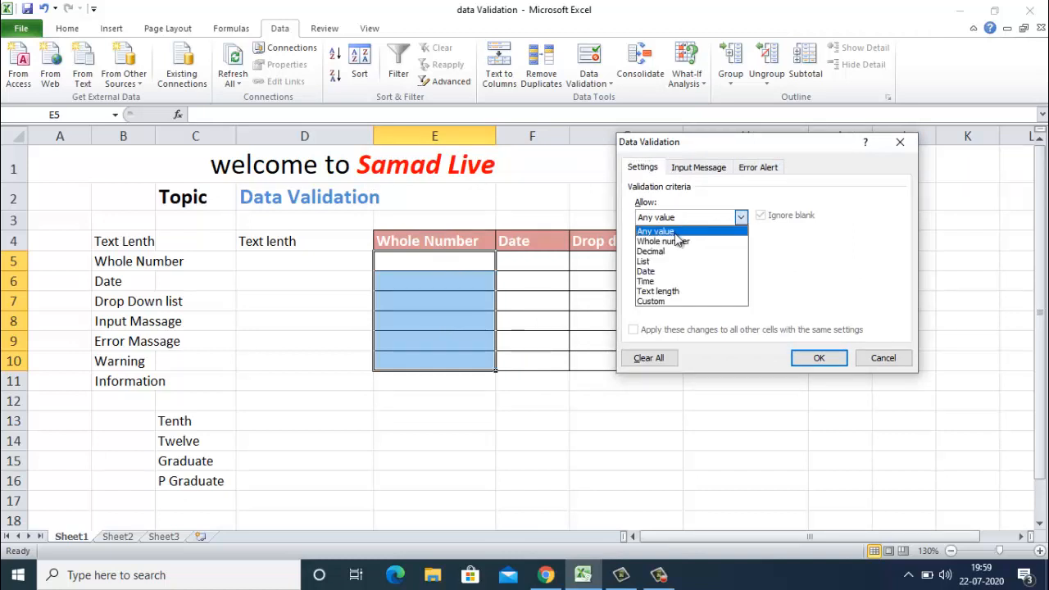
left_click(692, 242)
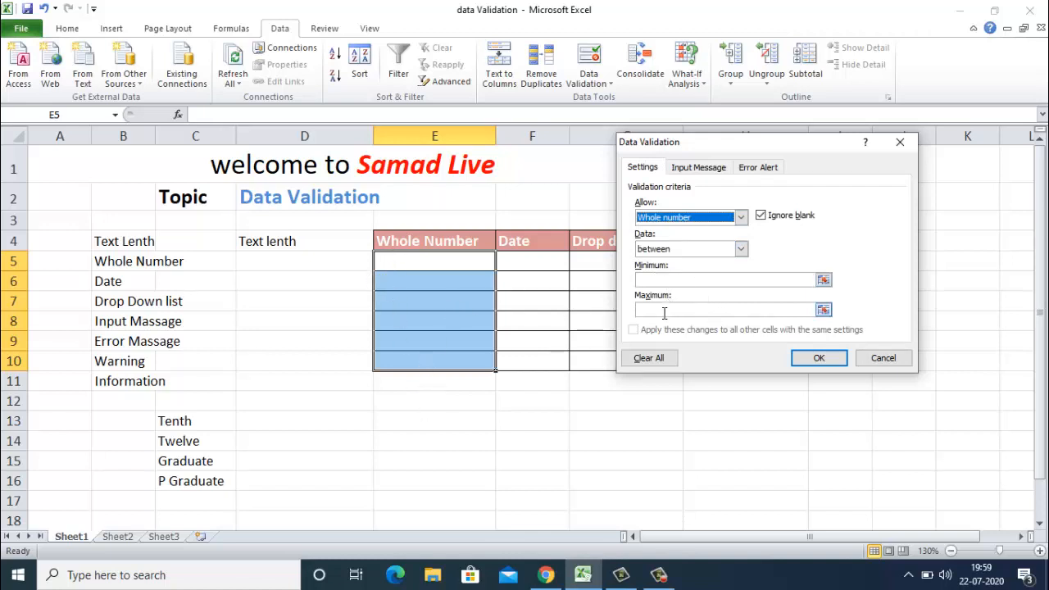
left_click(651, 279)
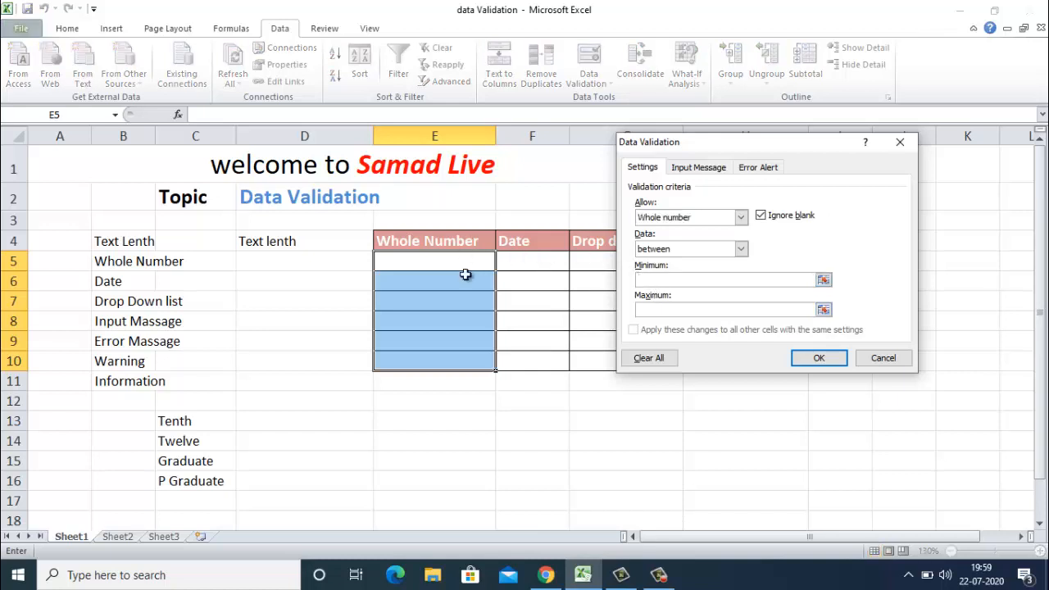
type("20")
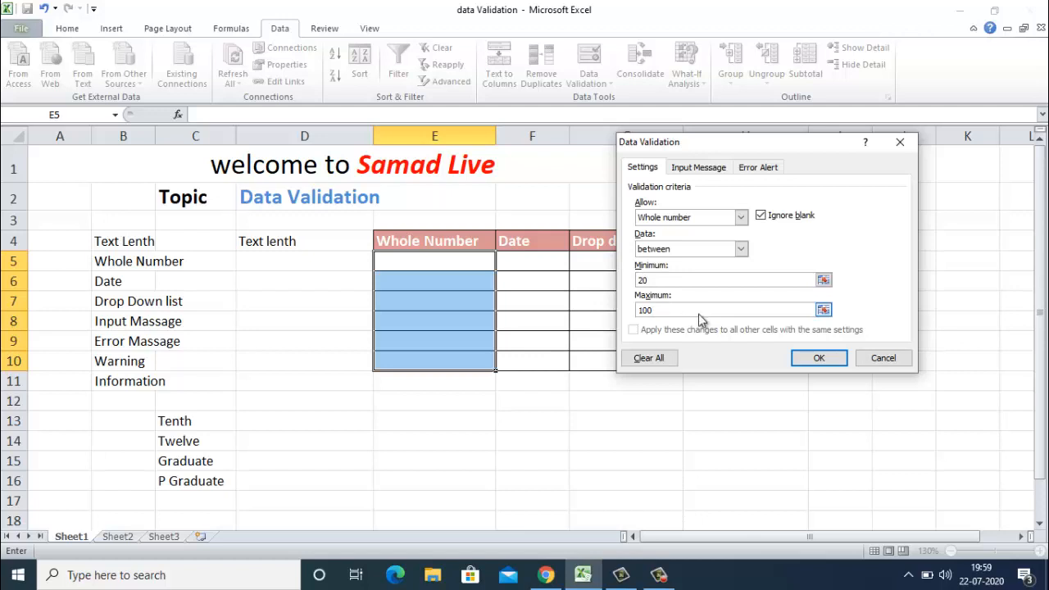
left_click(820, 360)
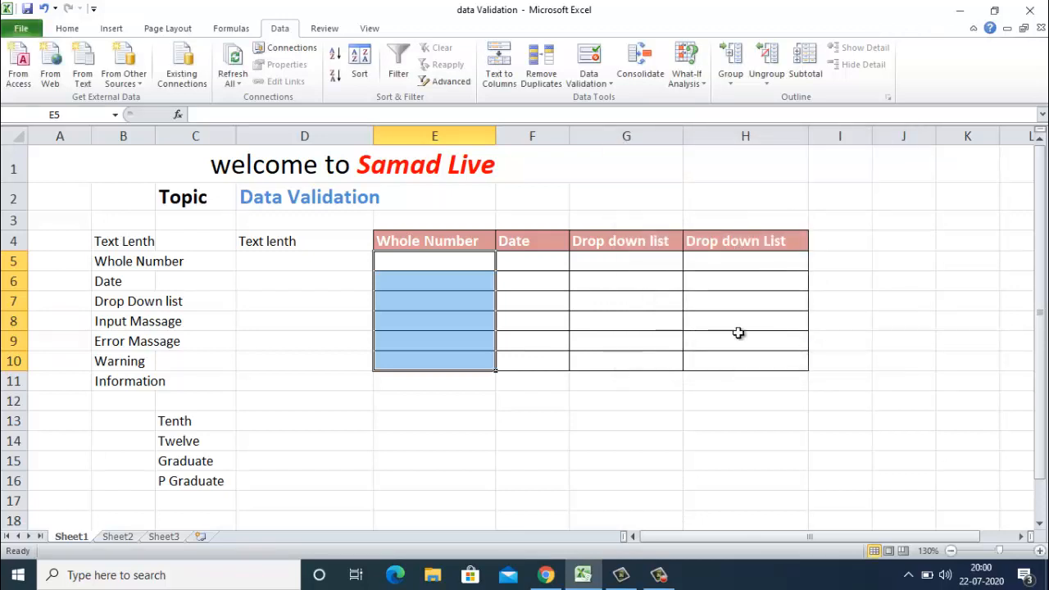
Step: Test the whole number rule's lower limit by entering 20 in E5 and trying 19 in E6, cancelling the rejected entry
left_click(397, 272)
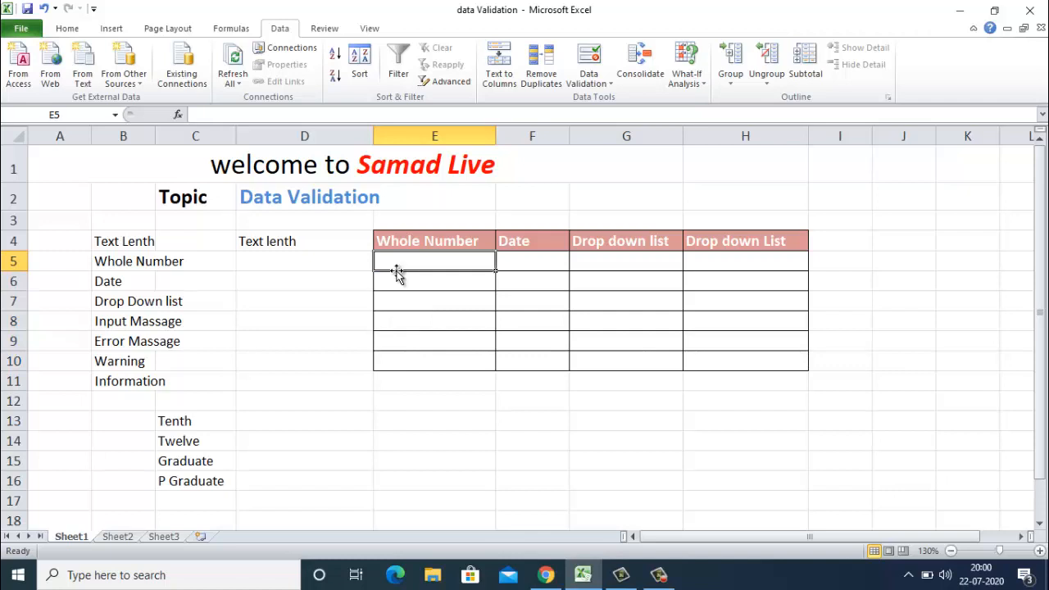
type("20")
key("Return")
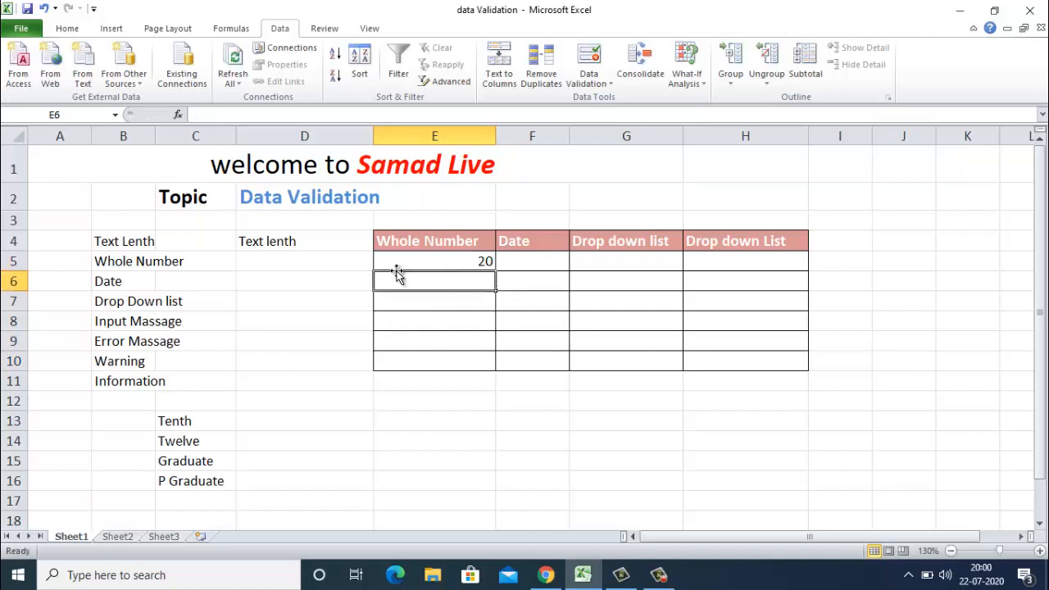
type("19")
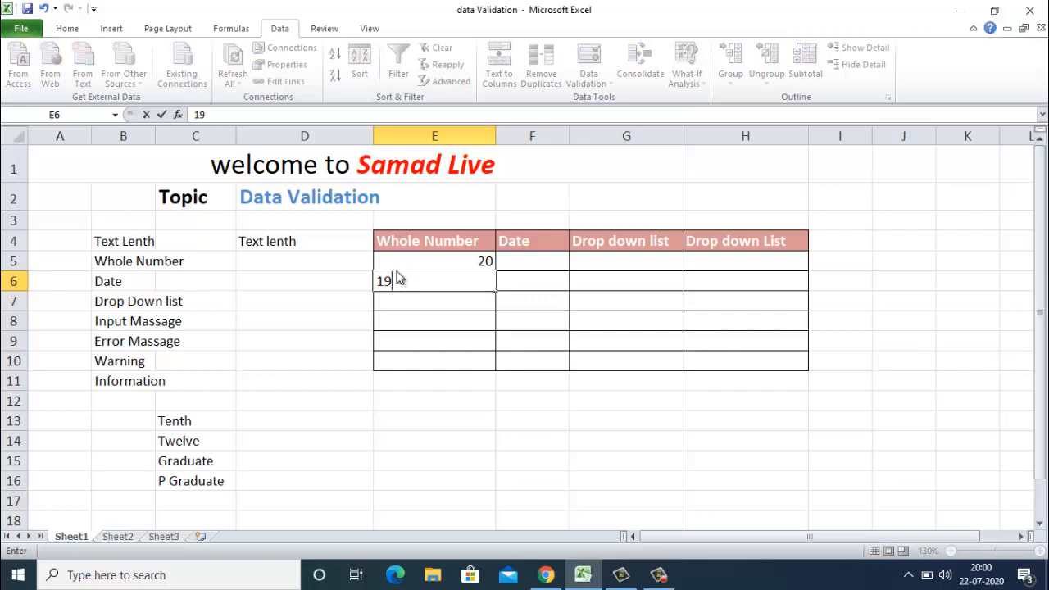
key("Return")
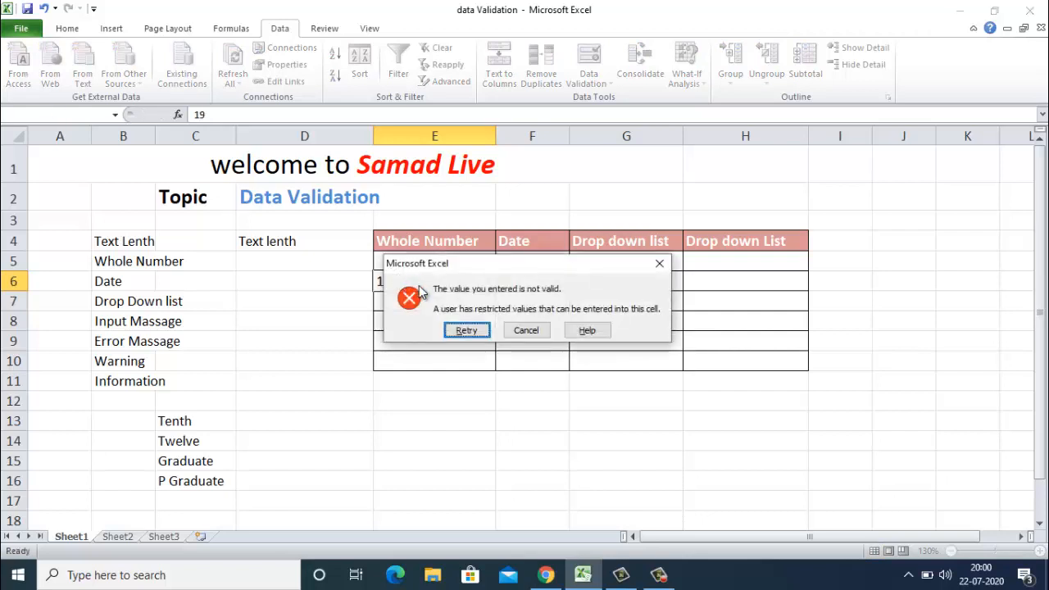
left_click(520, 330)
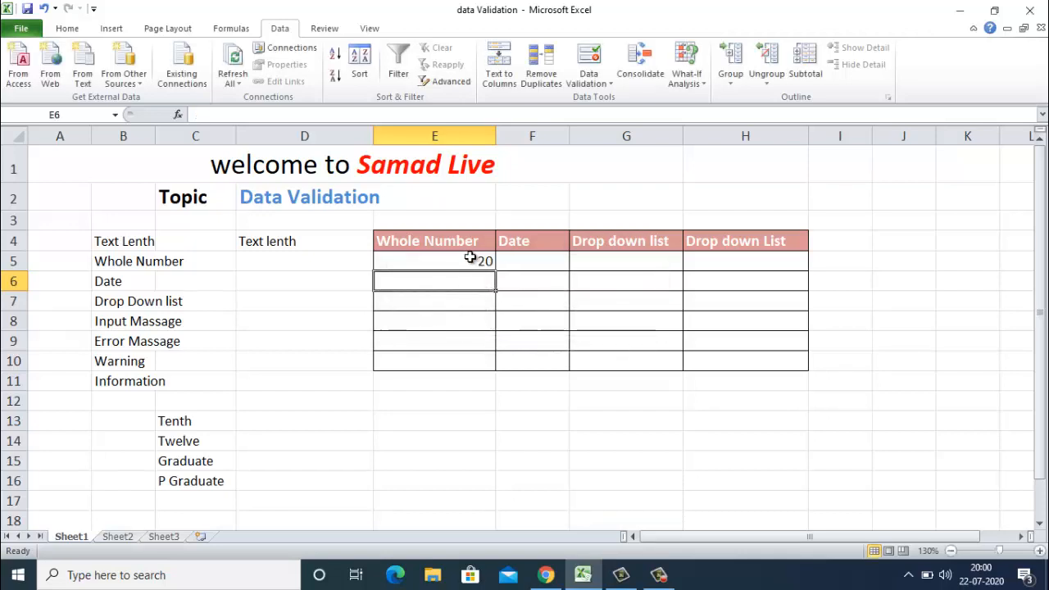
Step: Test the rule's upper limit by entering 100 in E6 and trying 101 in E7, cancelling the rejected entry
type("100")
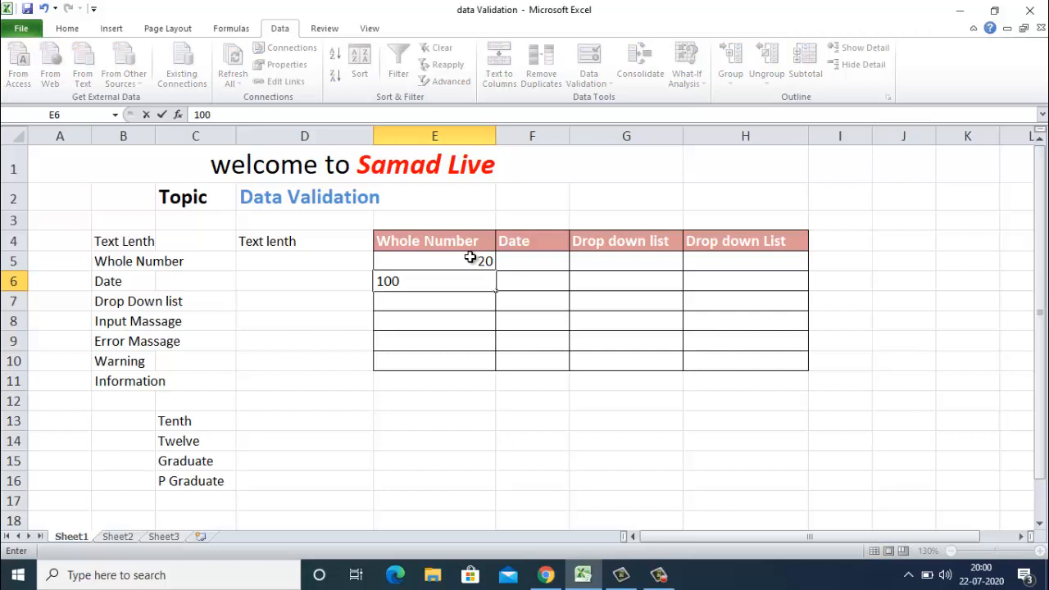
key("Return")
type("101")
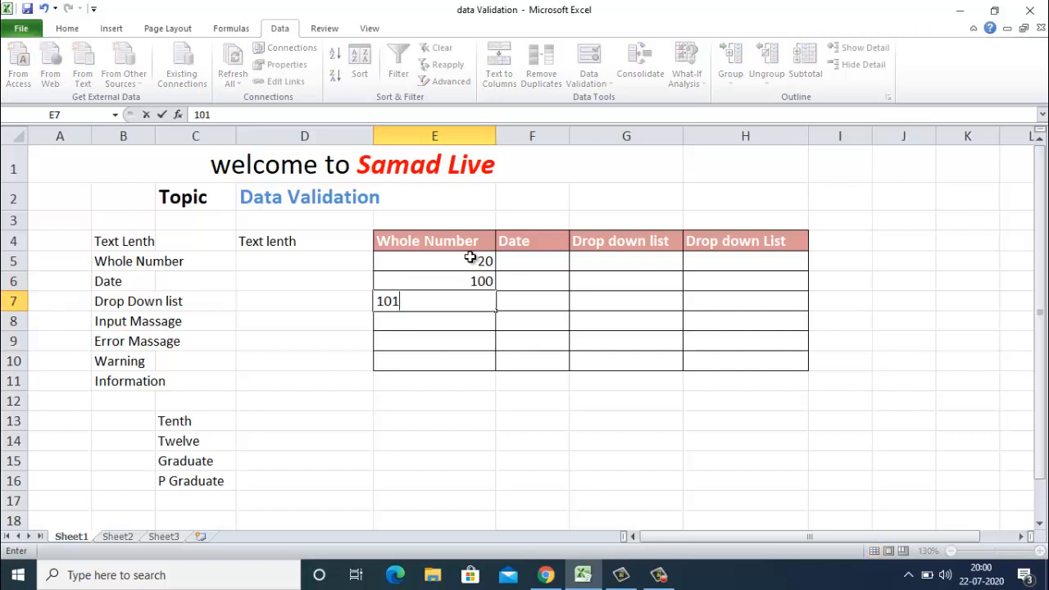
key("Return")
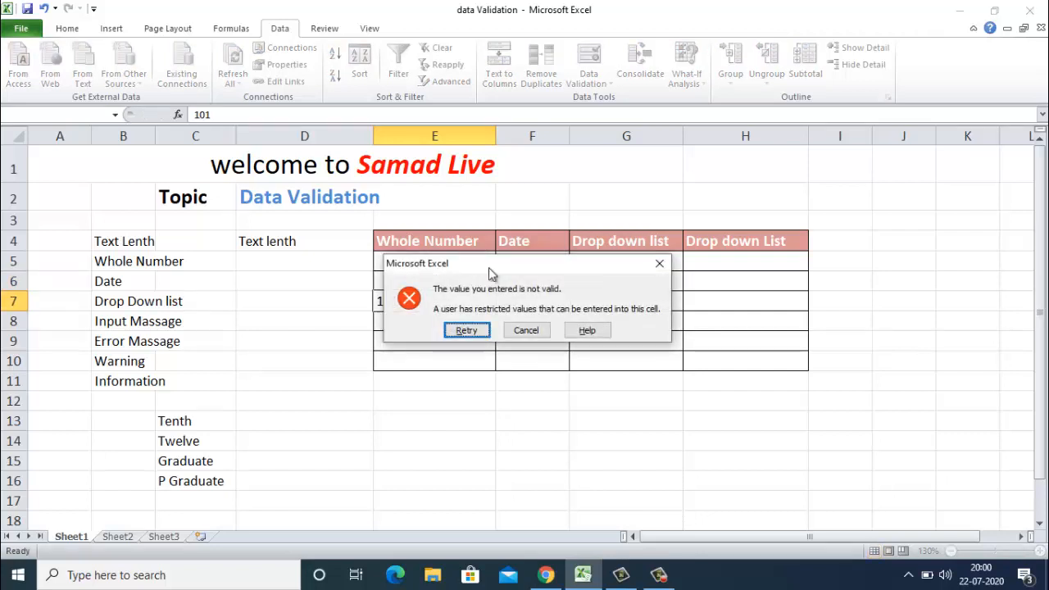
left_click(527, 329)
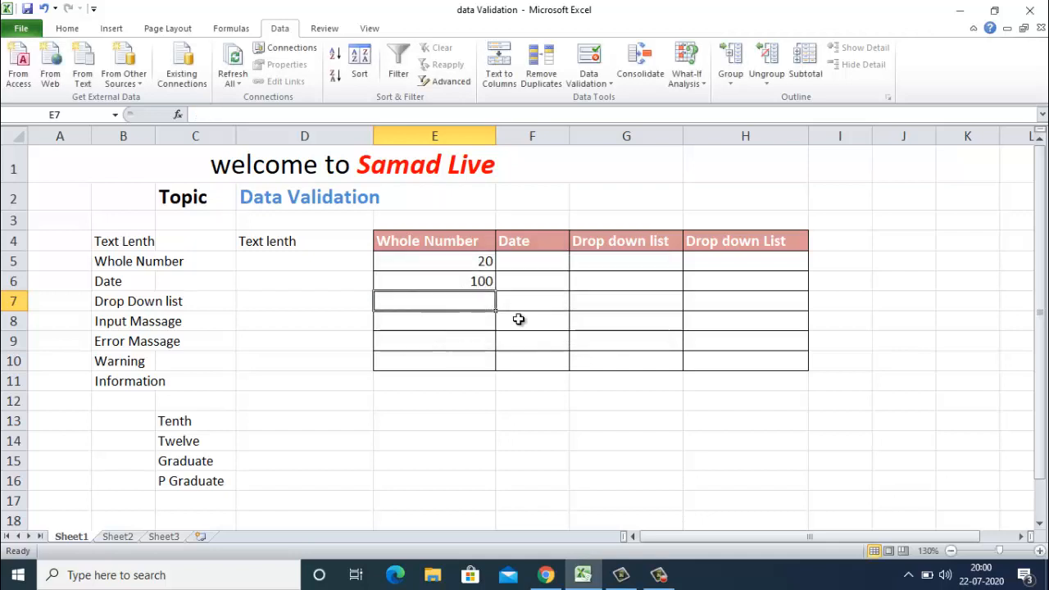
Step: Add data validation to F5:F10 that allows only dates between 01-02-2019 and 01-02-2020, extending F5's settings to the other cells
left_click(529, 264)
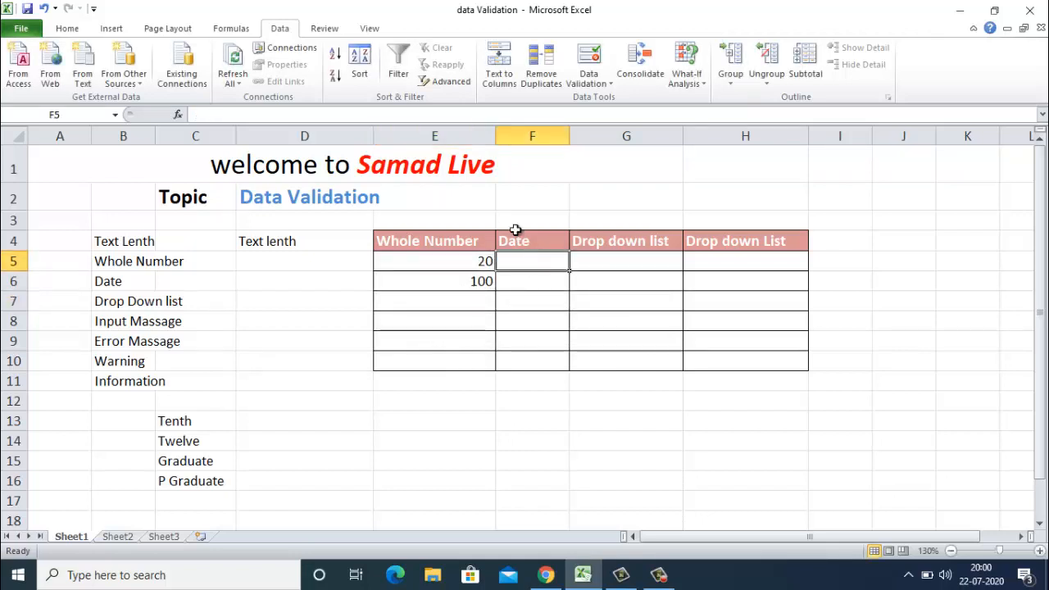
left_click(593, 57)
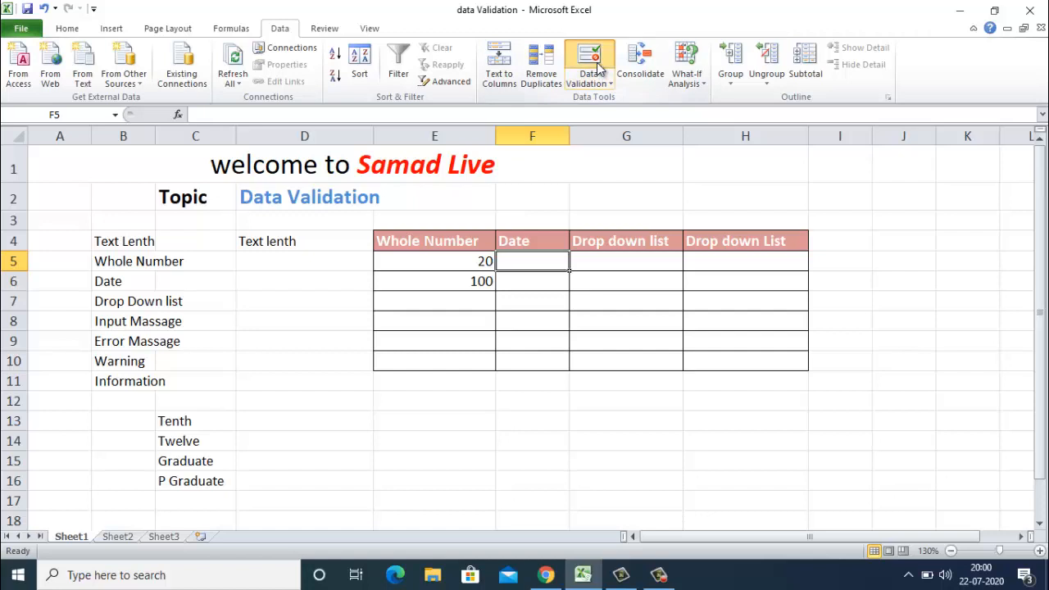
left_click(668, 217)
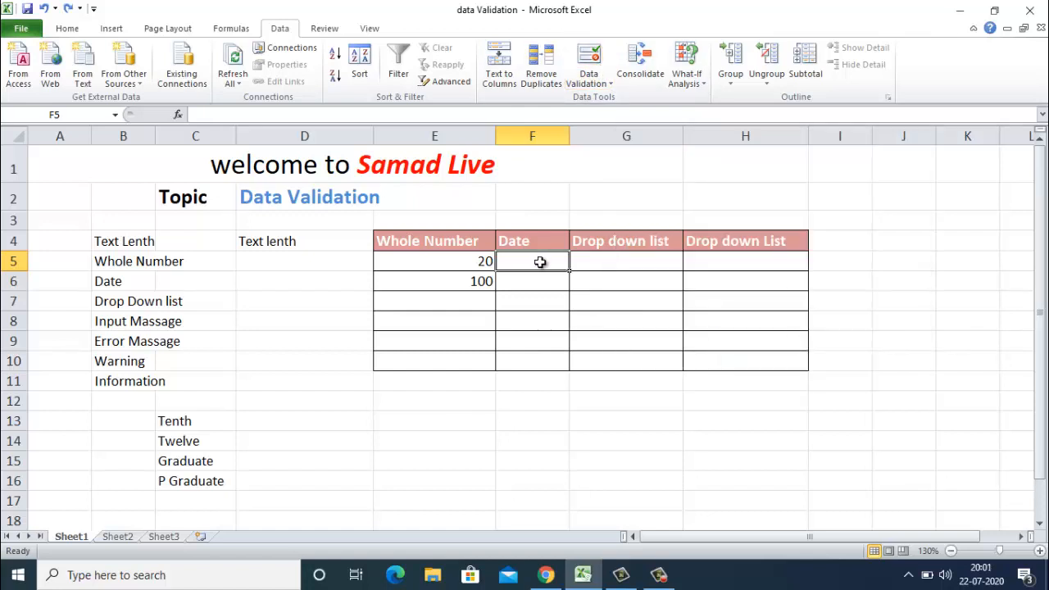
left_click_drag(542, 262, 533, 360)
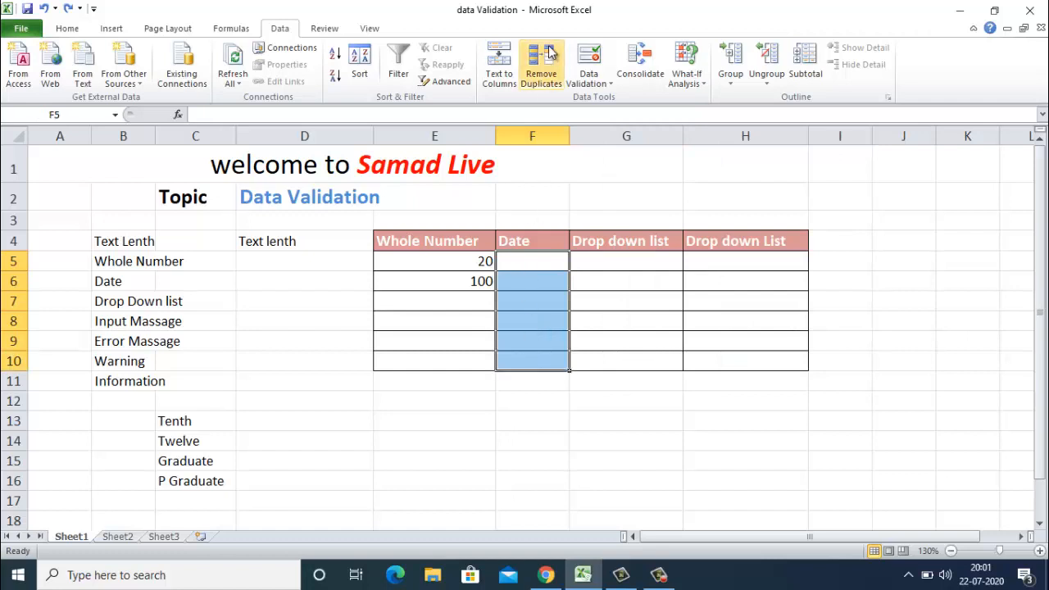
left_click(588, 56)
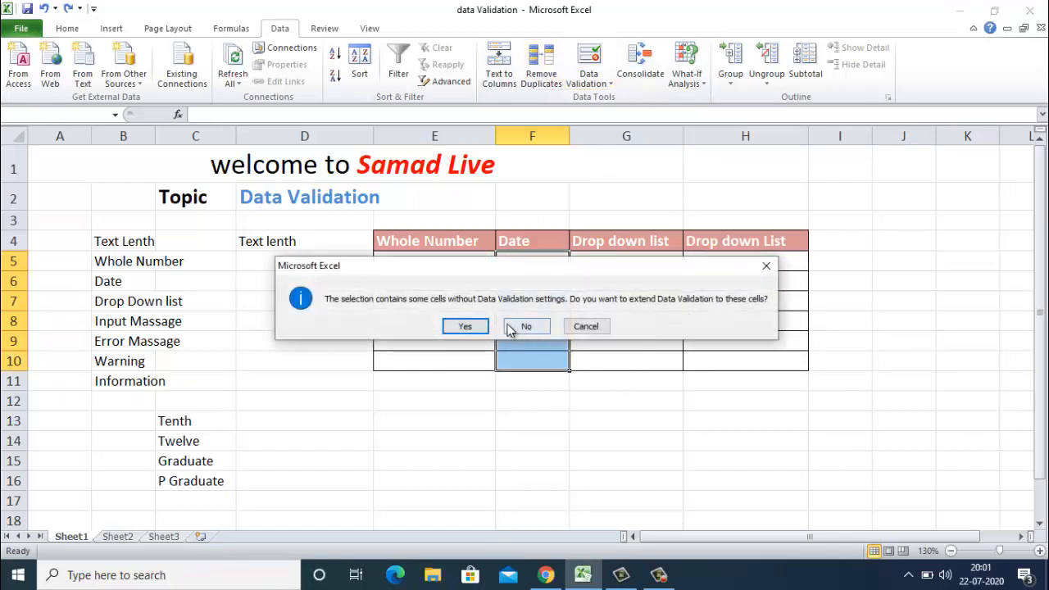
left_click(465, 326)
left_click(676, 279)
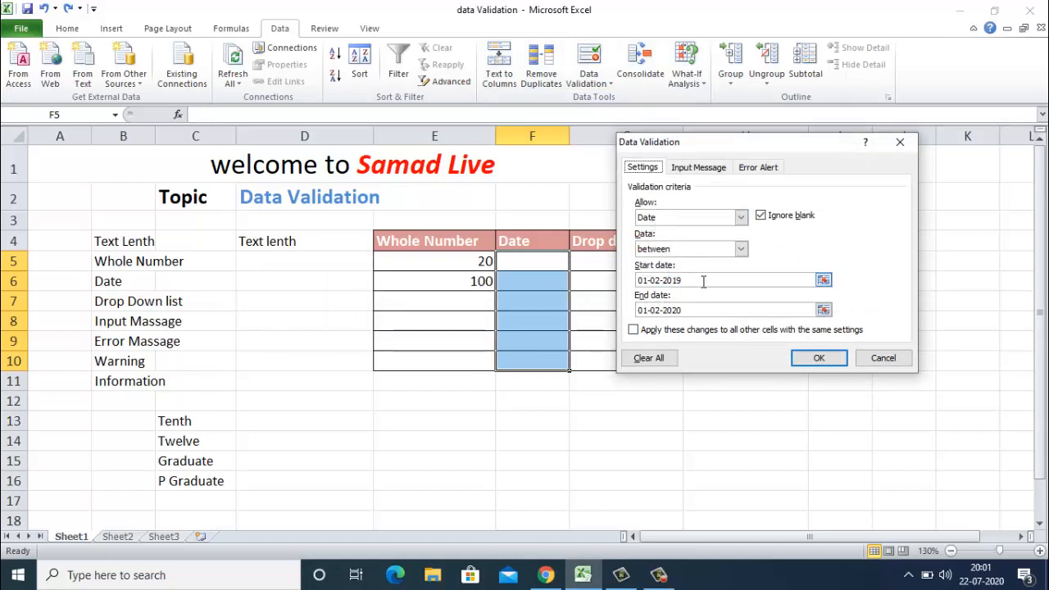
left_click_drag(703, 281, 609, 280)
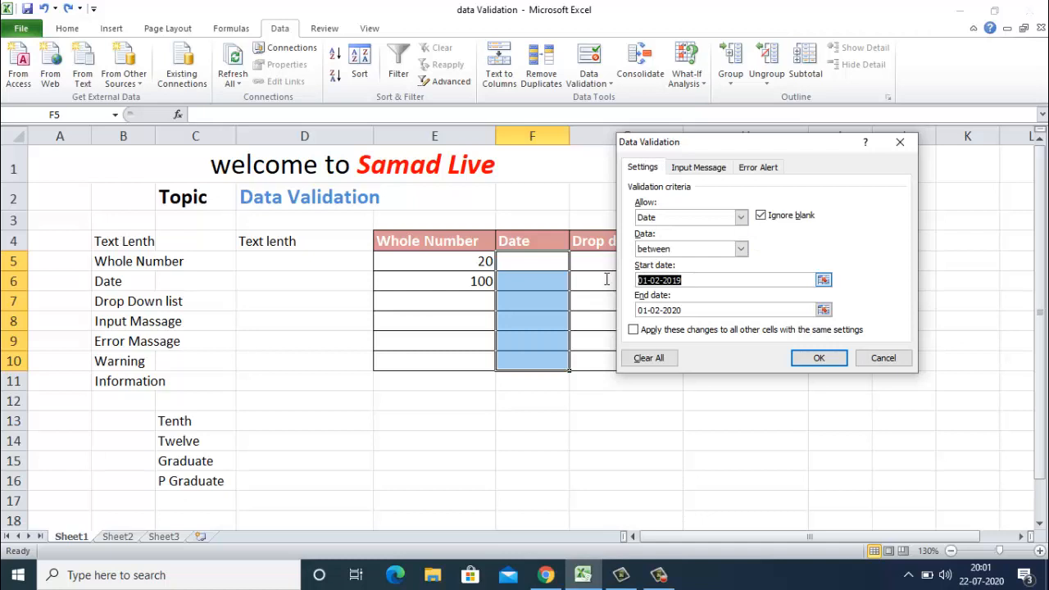
left_click(733, 278)
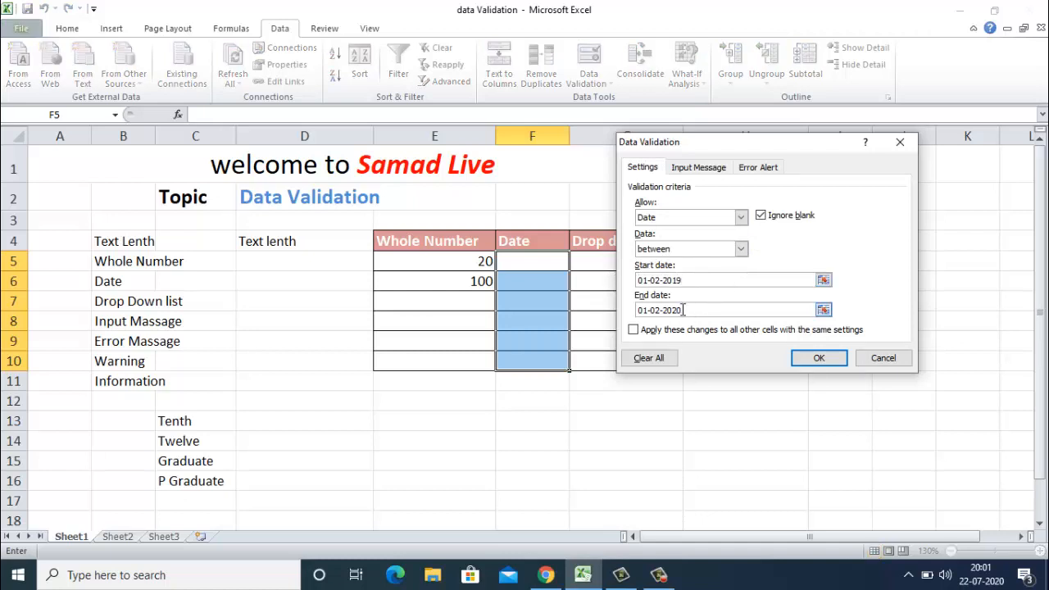
left_click(820, 358)
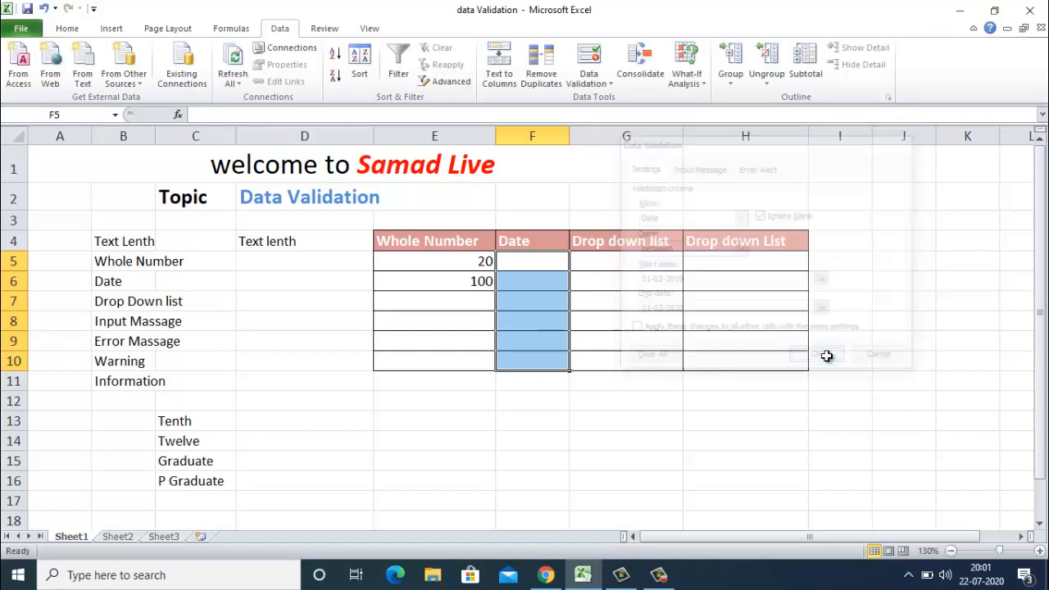
Step: Enter the date 1/2/2019 in F5 and widen column F so the full date fits
left_click(548, 260)
type("1")
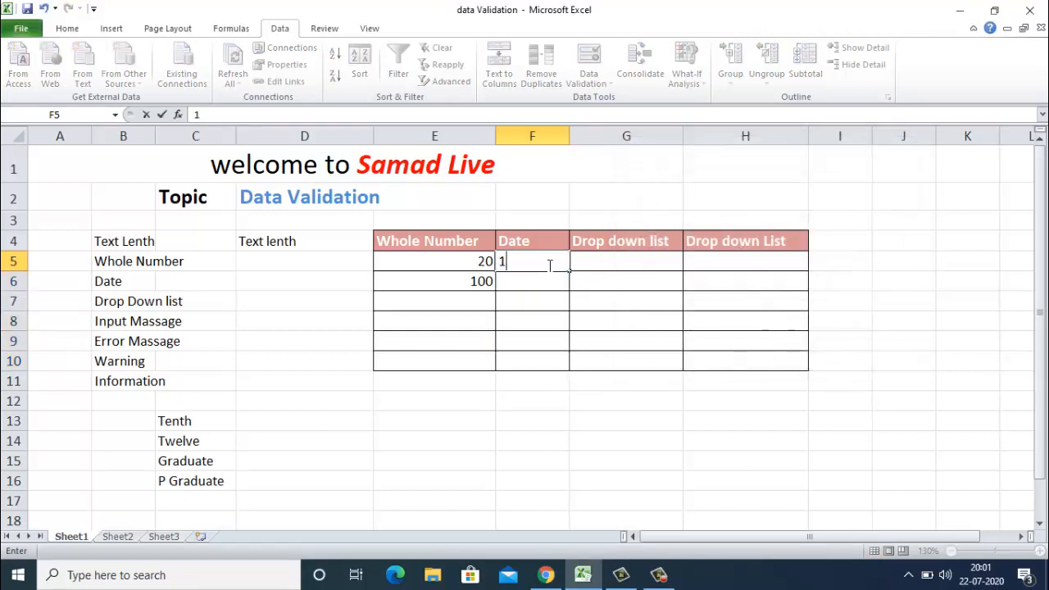
type("/2/2019")
key("Return")
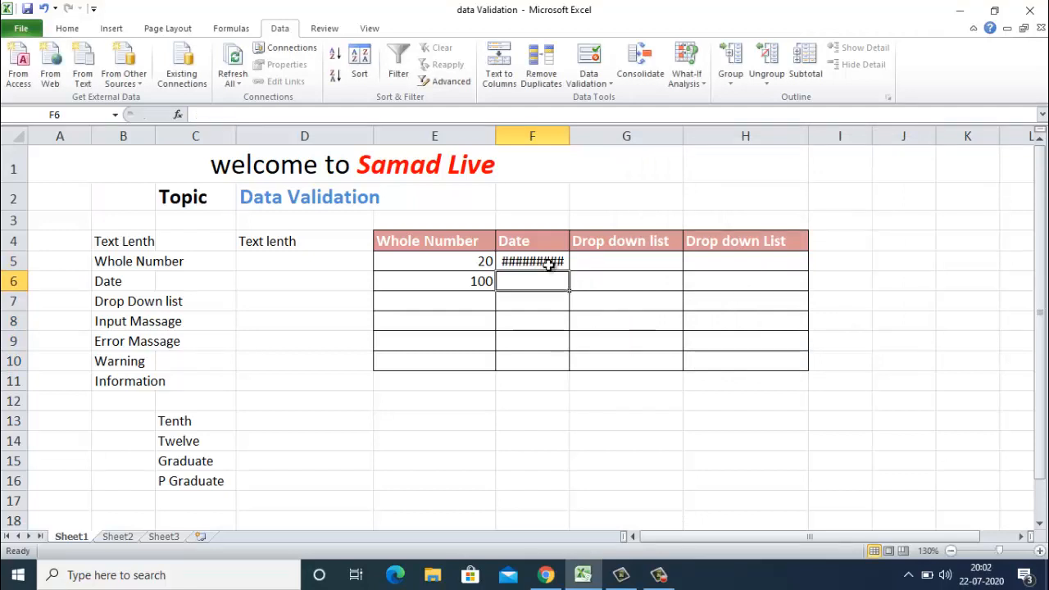
left_click_drag(567, 137, 606, 164)
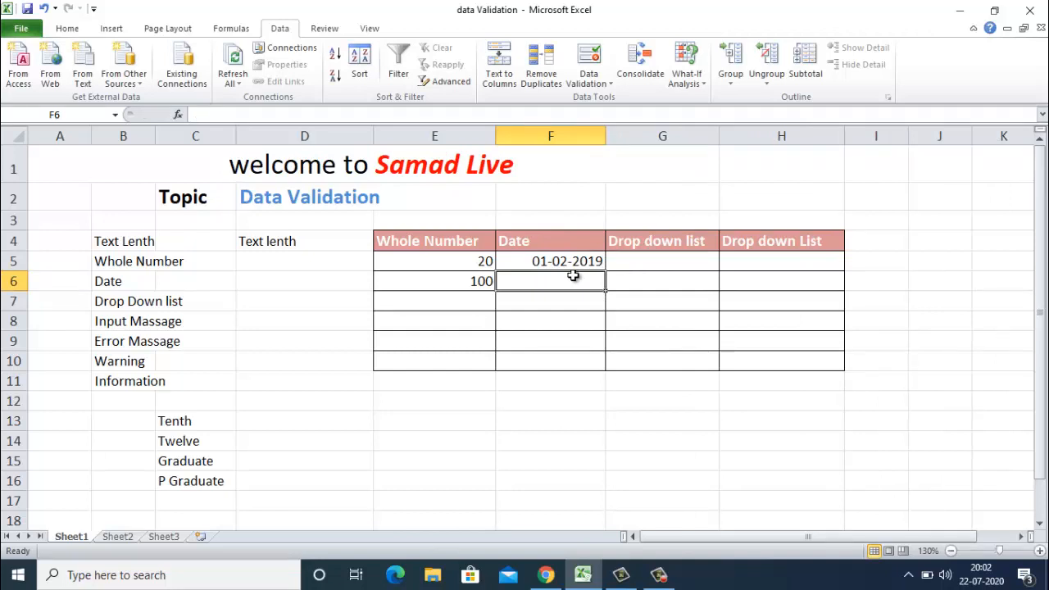
Step: Try to enter the malformed date 1///2019 in F6 and cancel the entry
type("2")
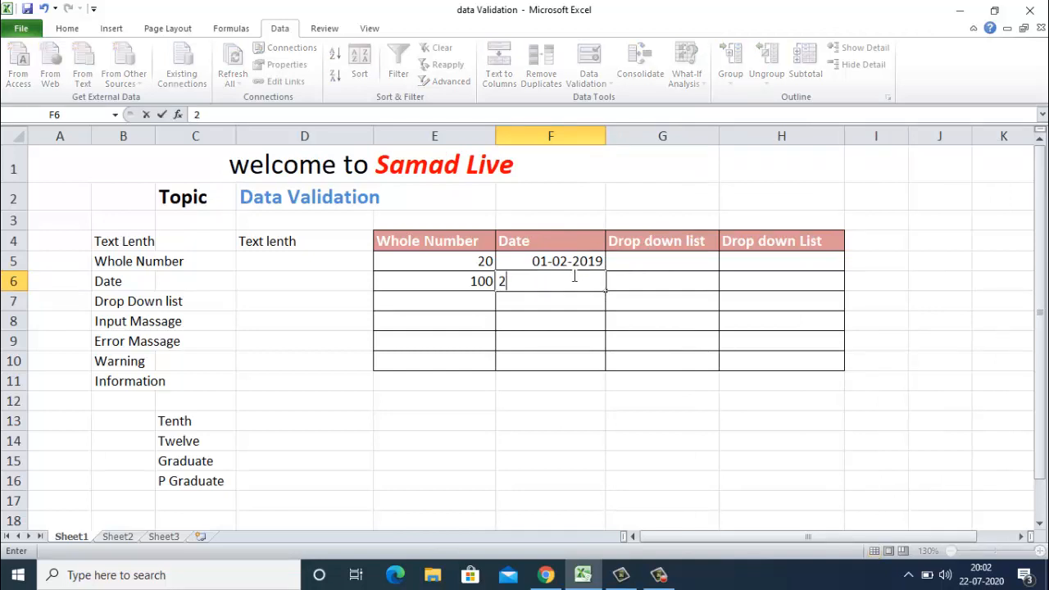
type("/2/21")
key("BackSpace")
key("BackSpace")
key("BackSpace")
key("BackSpace")
key("BackSpace")
key("BackSpace")
type("1///2019")
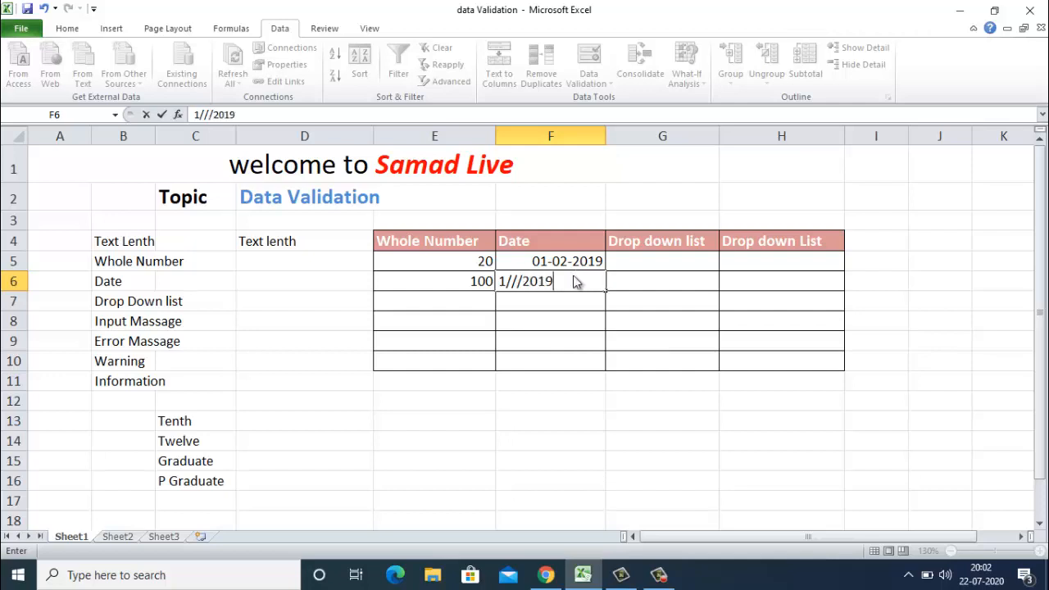
key("Return")
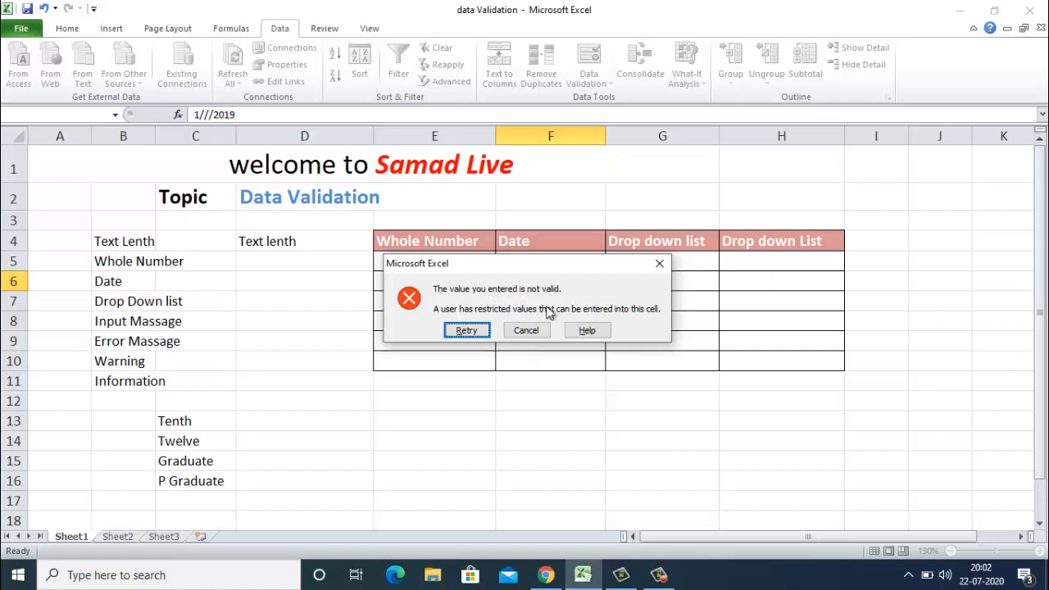
left_click(527, 331)
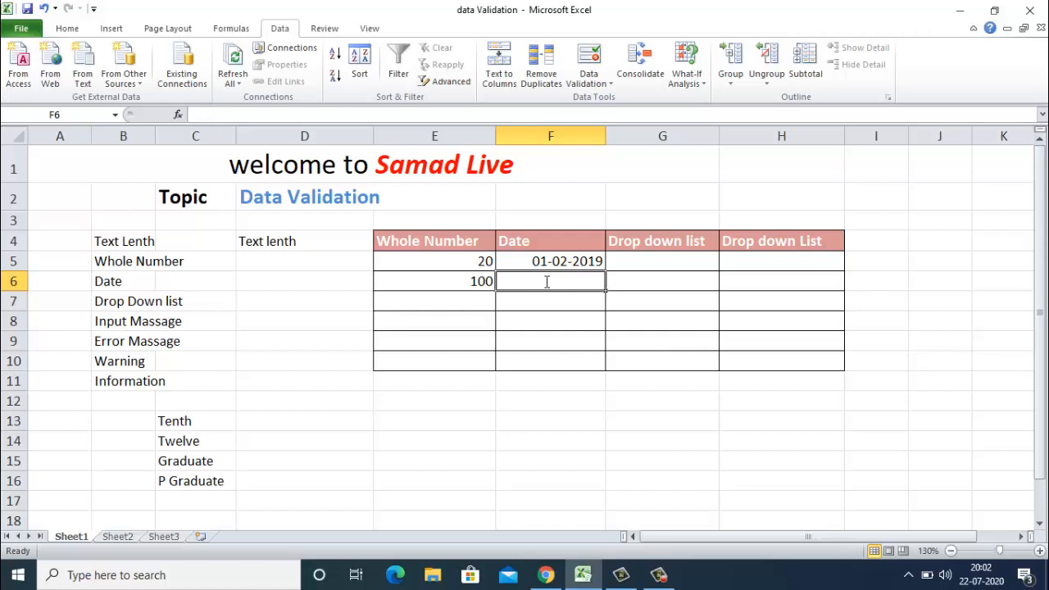
Step: Test the date rule's upper limit in F6 by trying 1/2/2021, cancelling it, and entering 1/2/2020 instead
type("1/2/")
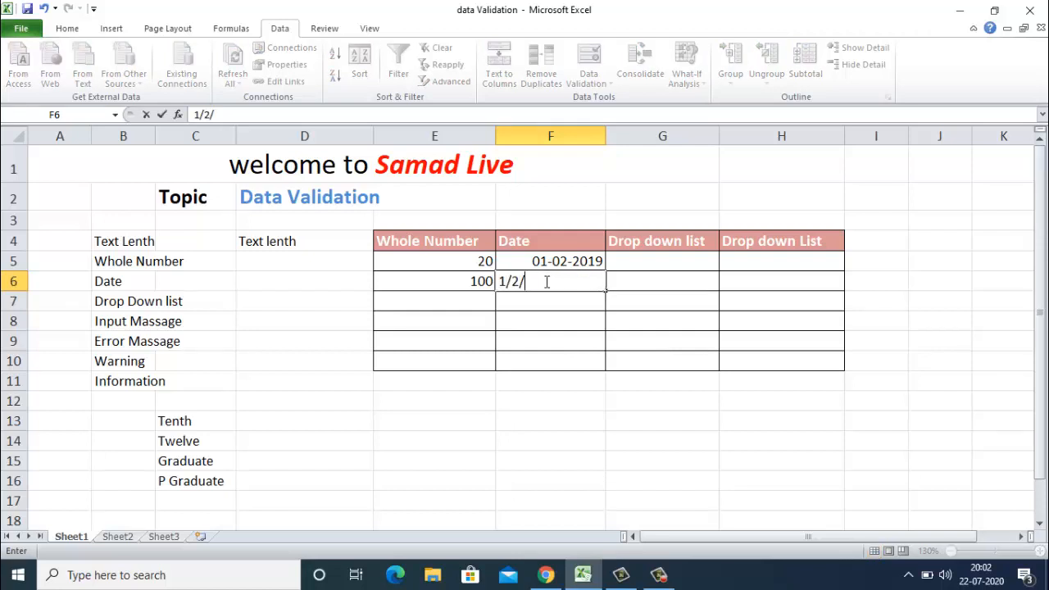
type("2021")
key("Return")
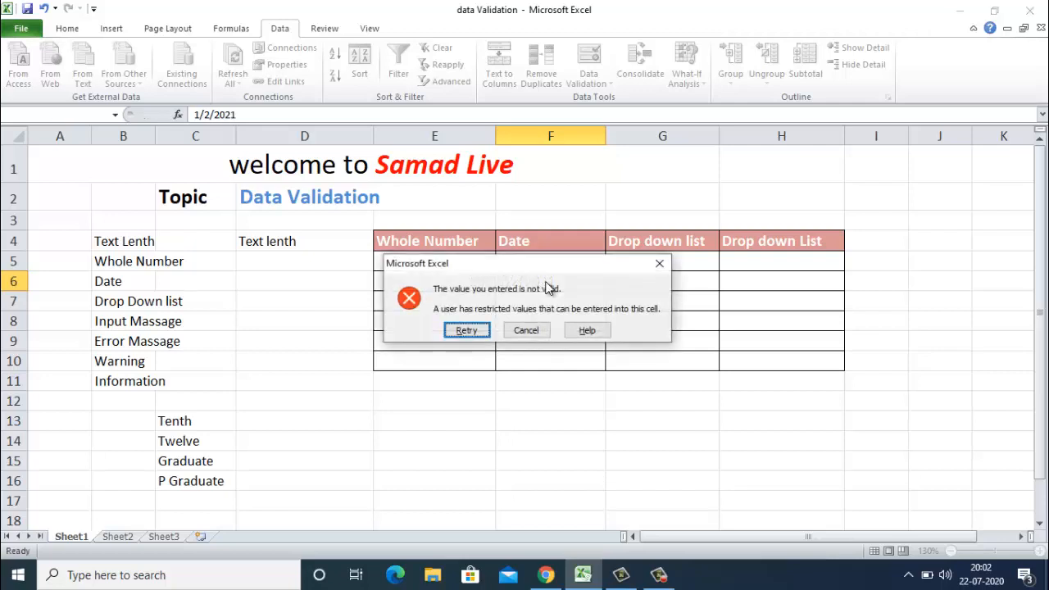
left_click(528, 329)
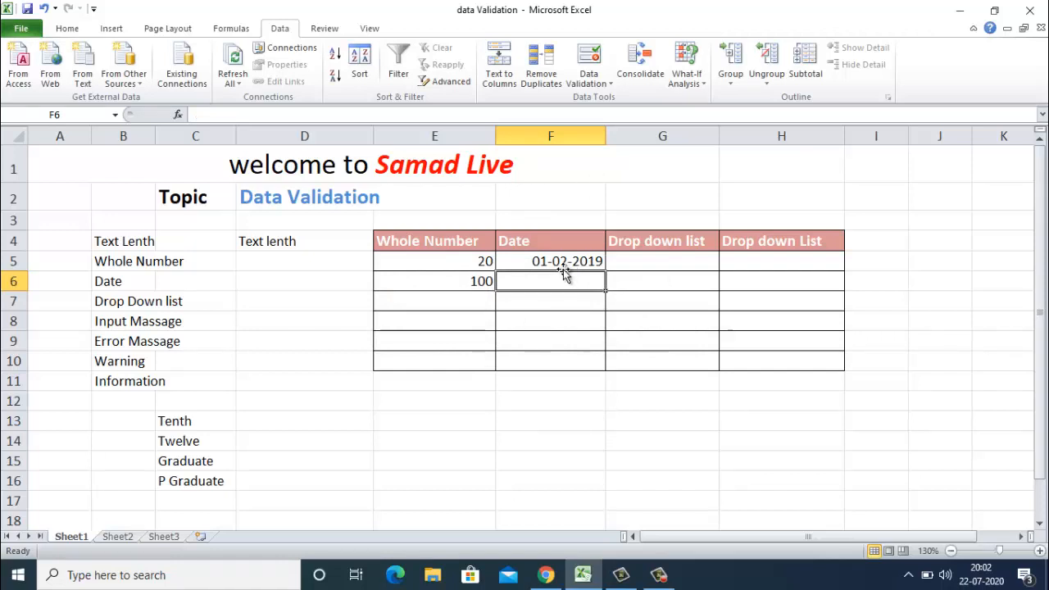
type("1/2/2020")
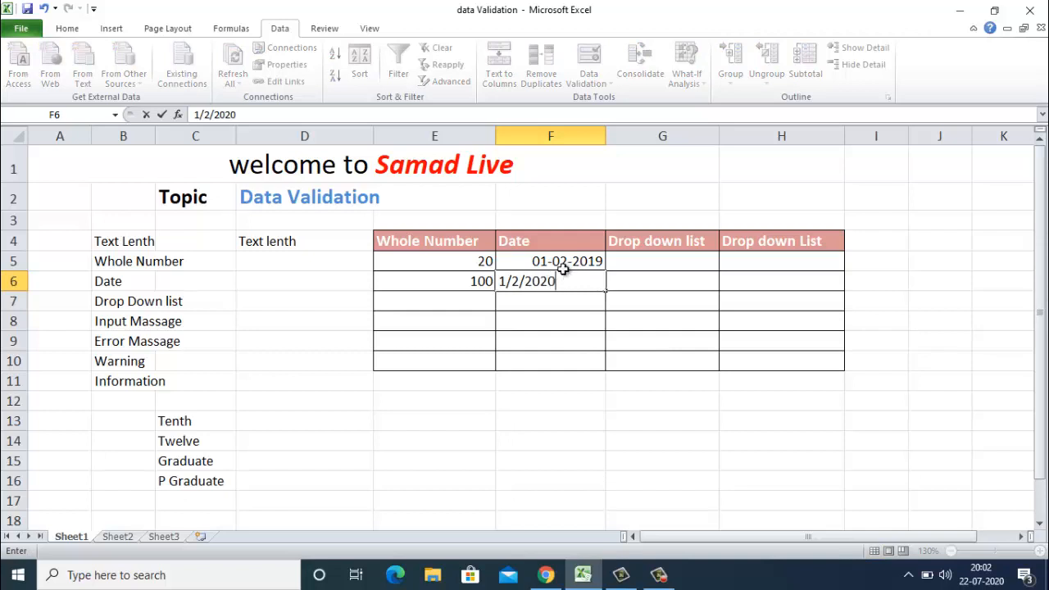
key("Return")
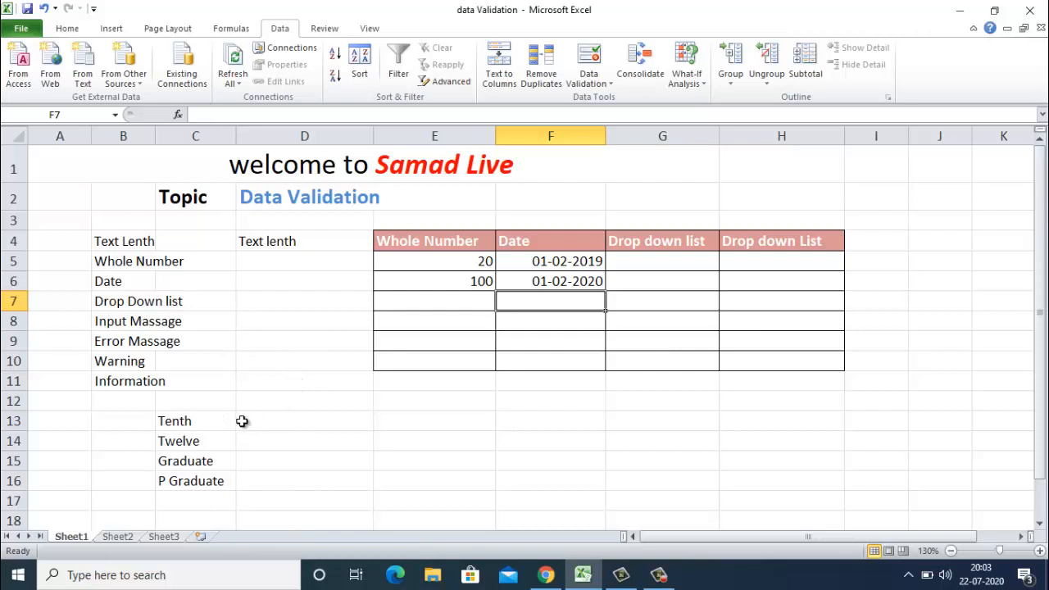
Step: Add list validation to G5:G10 with the typed source tenth,twelve,graduate
left_click_drag(227, 421, 223, 477)
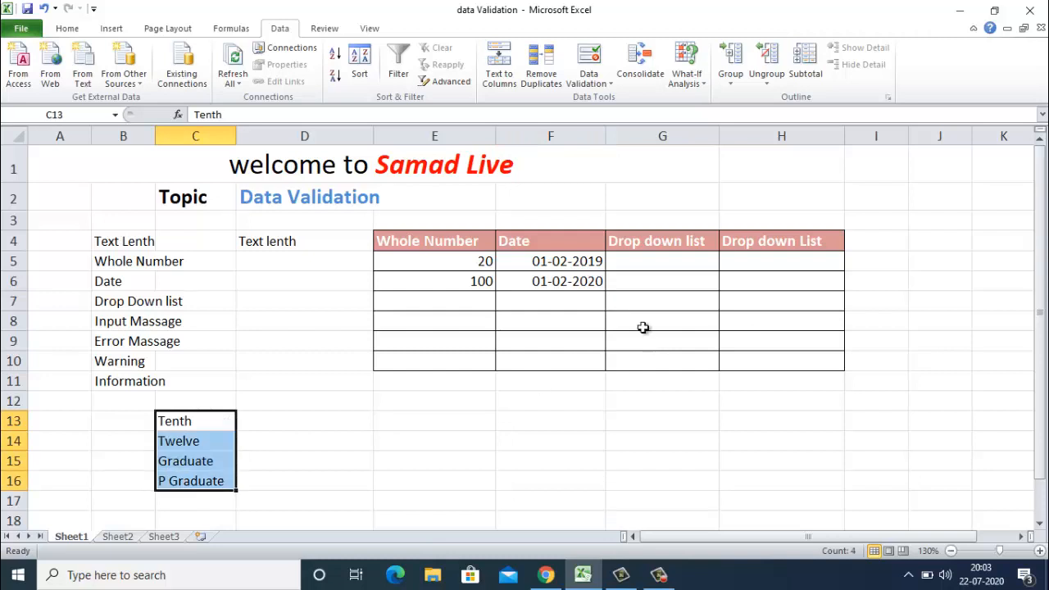
left_click(657, 261)
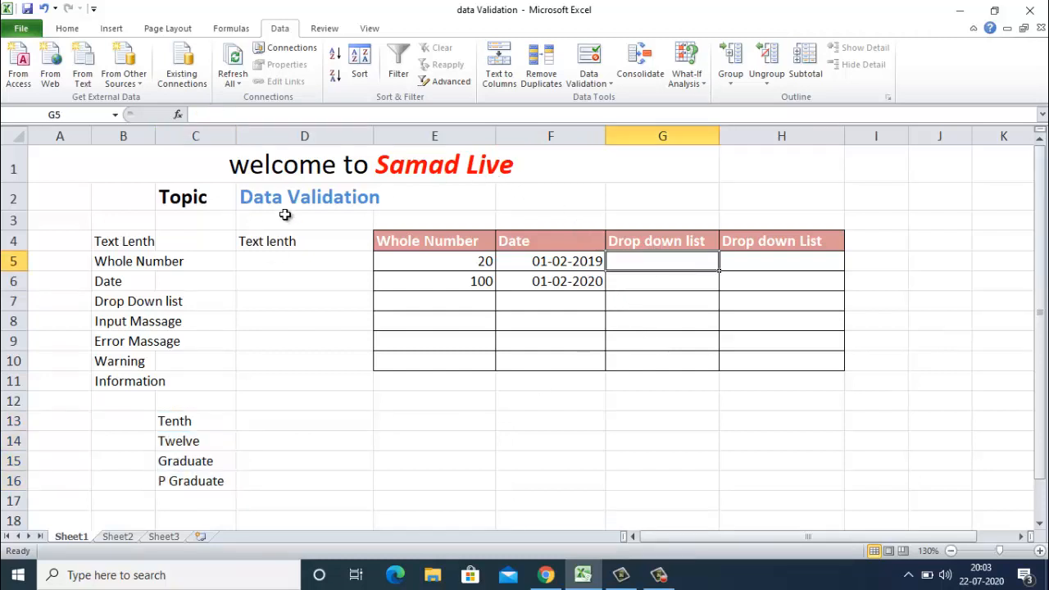
key("shift+Down")
key("shift+Down")
key("shift+Down")
key("shift+Down")
key("shift+Down")
left_click(588, 62)
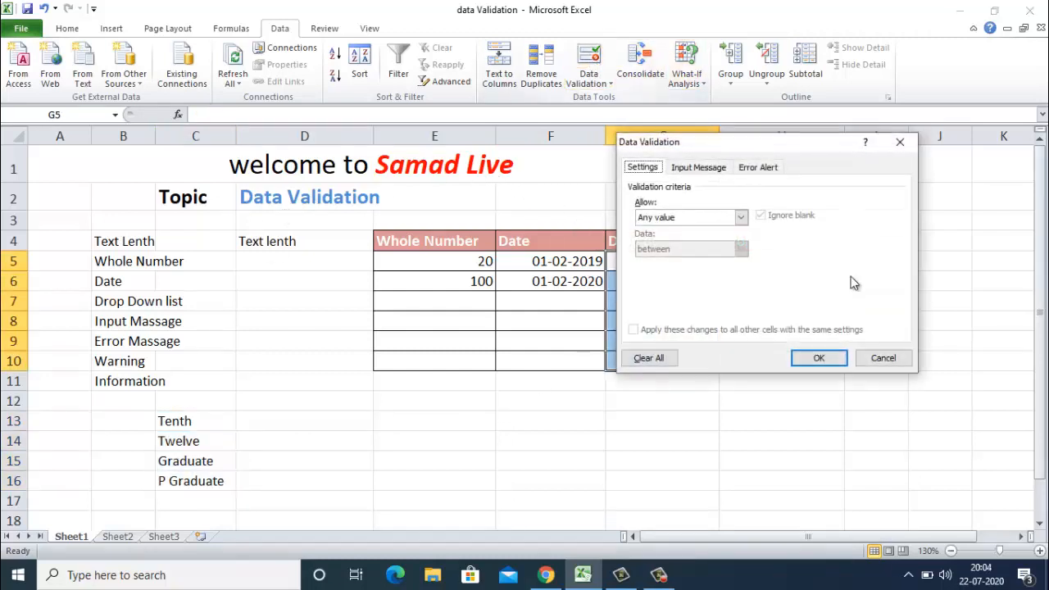
left_click(741, 218)
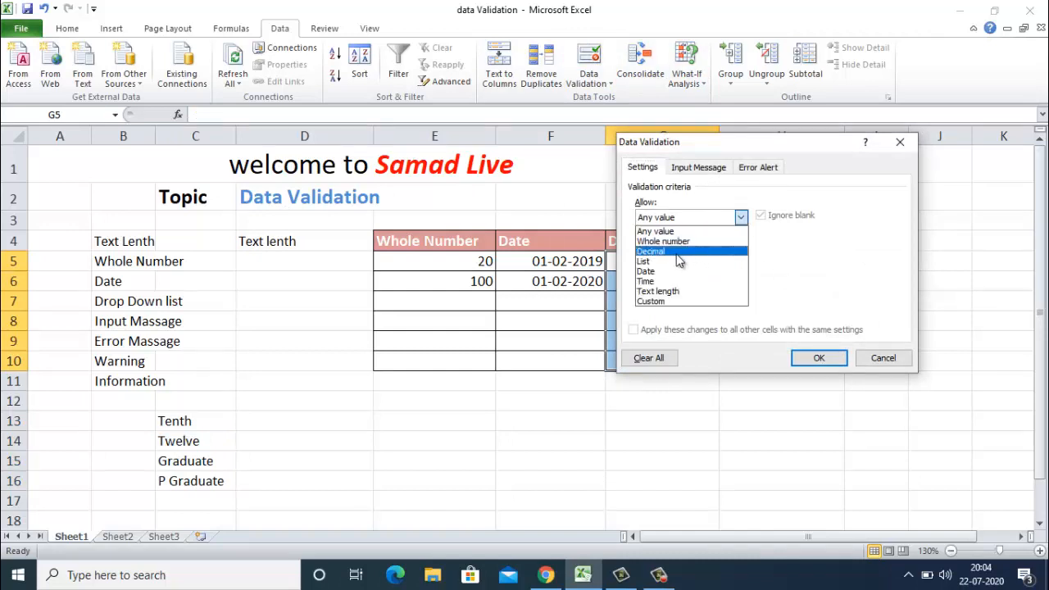
left_click(671, 261)
left_click(686, 285)
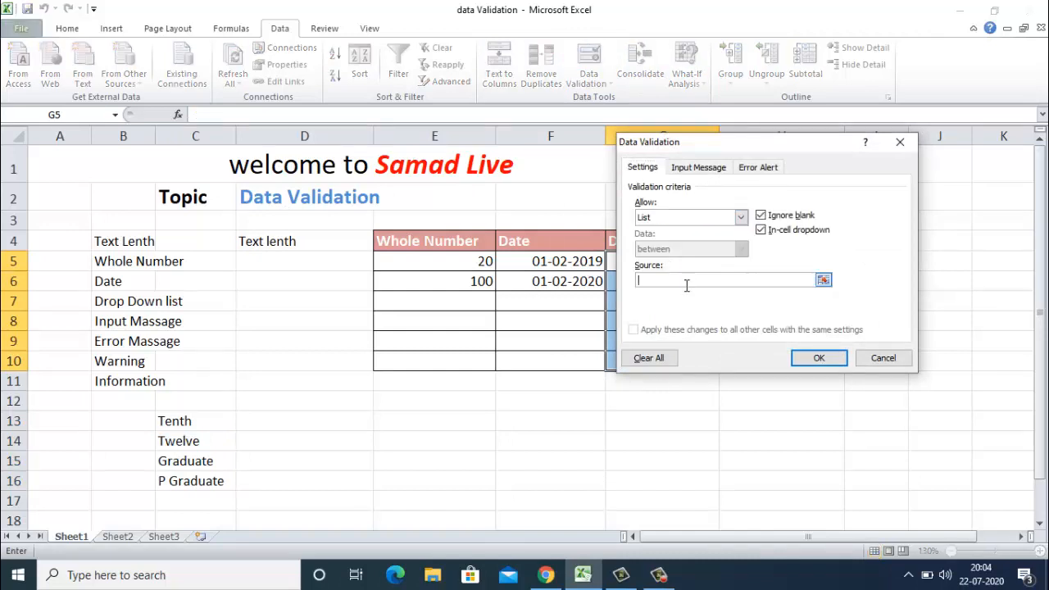
type("tenth,twelve,graduate")
left_click(819, 358)
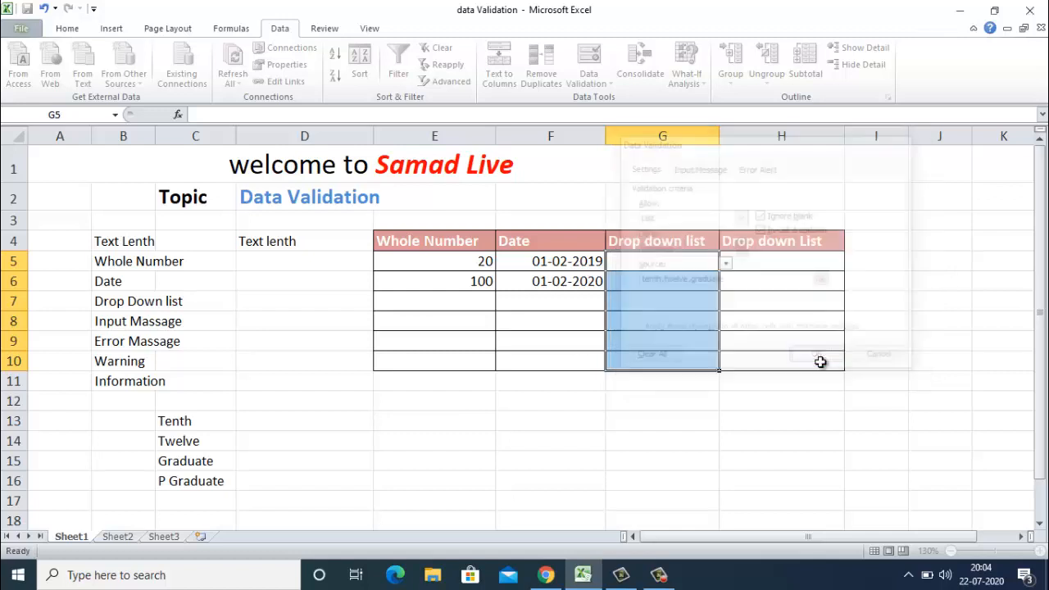
Step: Fill cells from the new drop-down list, choosing twelve in G5, graduate in G9 and tenth in G7
left_click(726, 266)
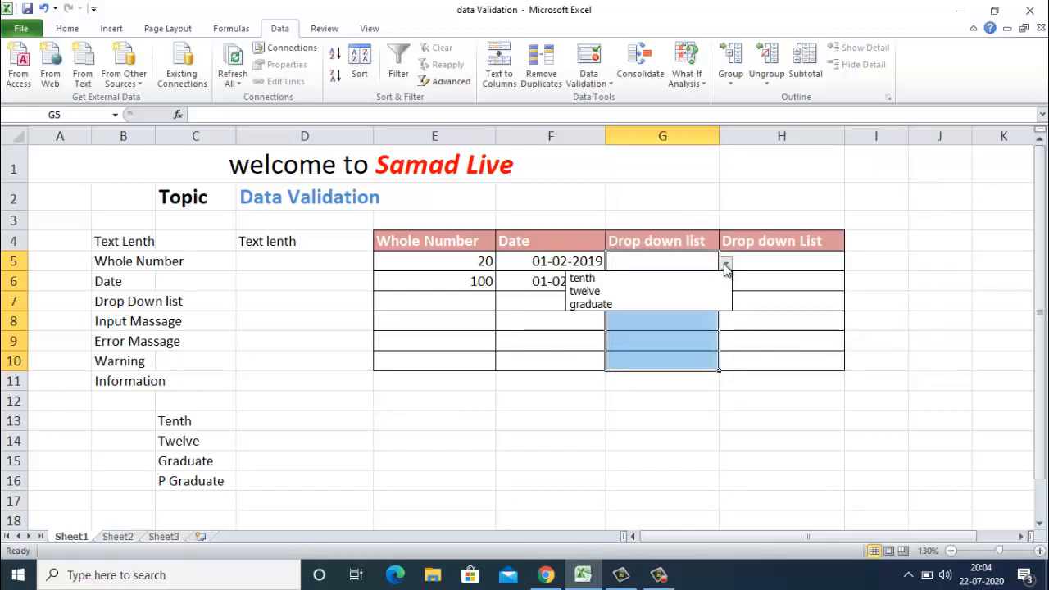
left_click(624, 292)
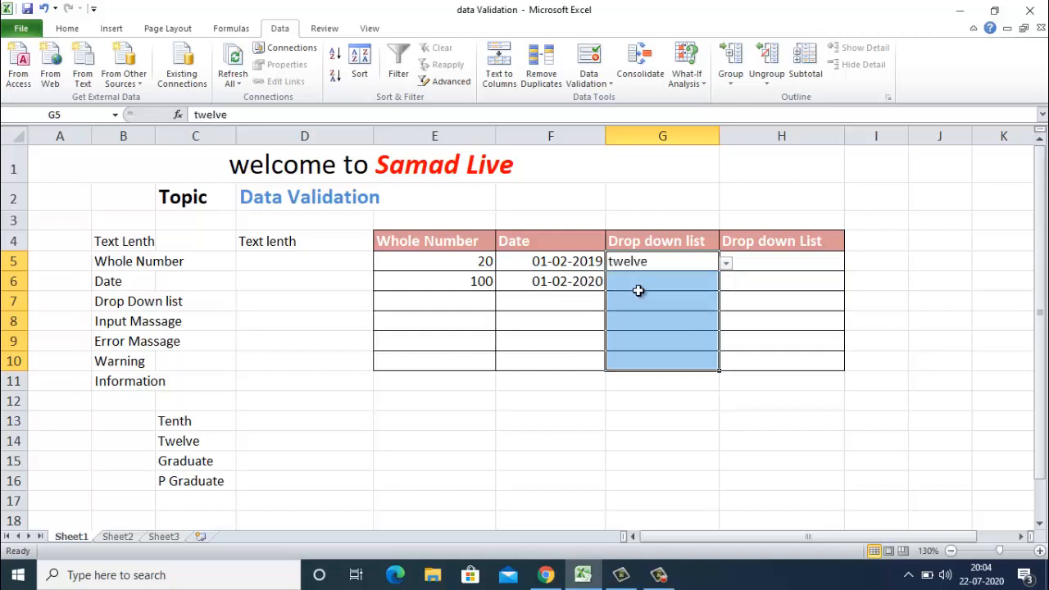
left_click(726, 263)
left_click(668, 335)
left_click(670, 334)
left_click(724, 344)
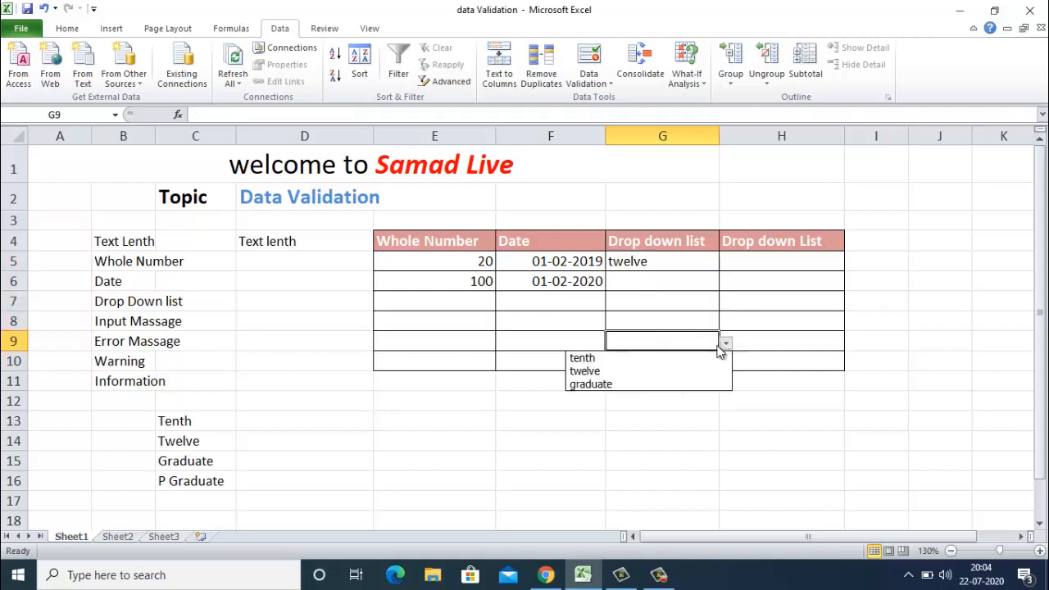
left_click(628, 385)
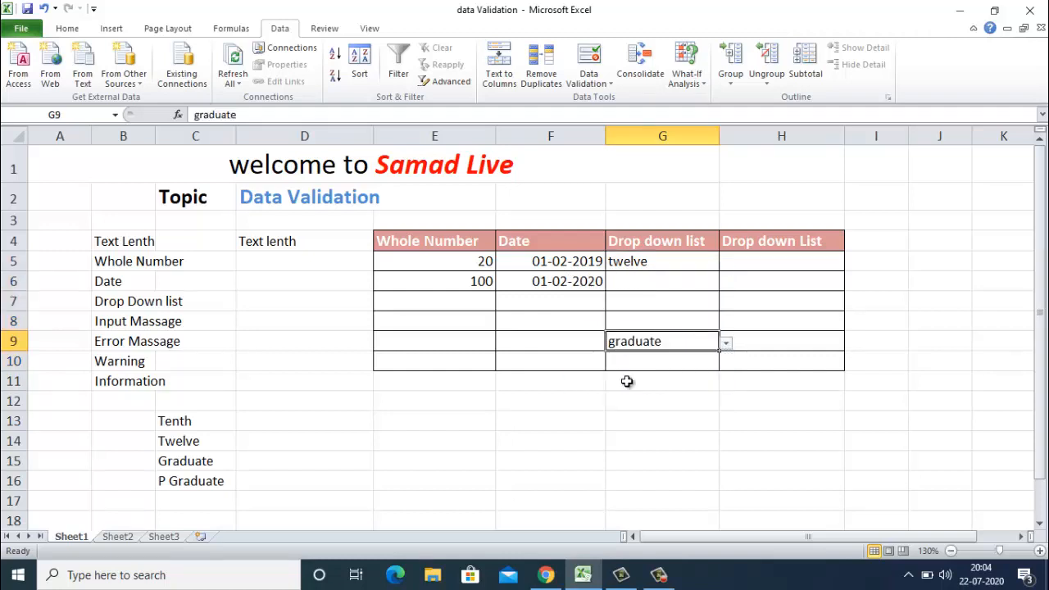
left_click(691, 303)
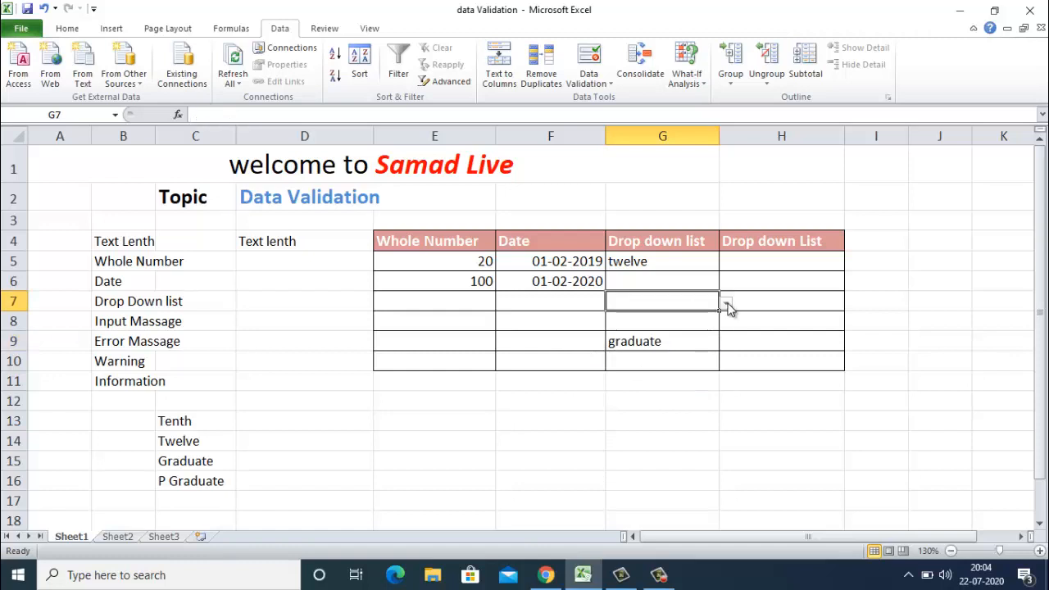
left_click(725, 303)
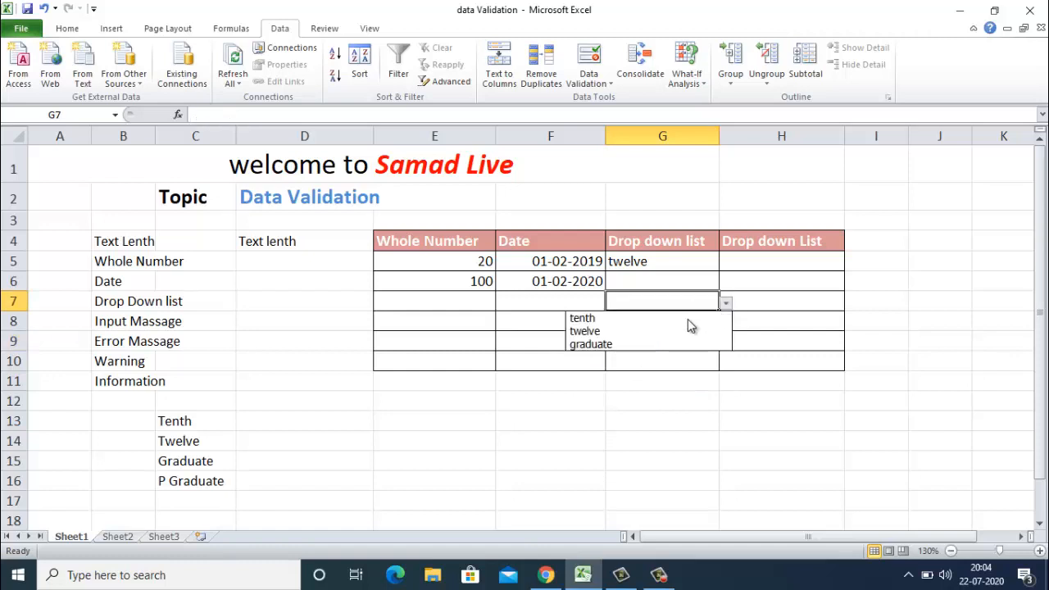
left_click(624, 319)
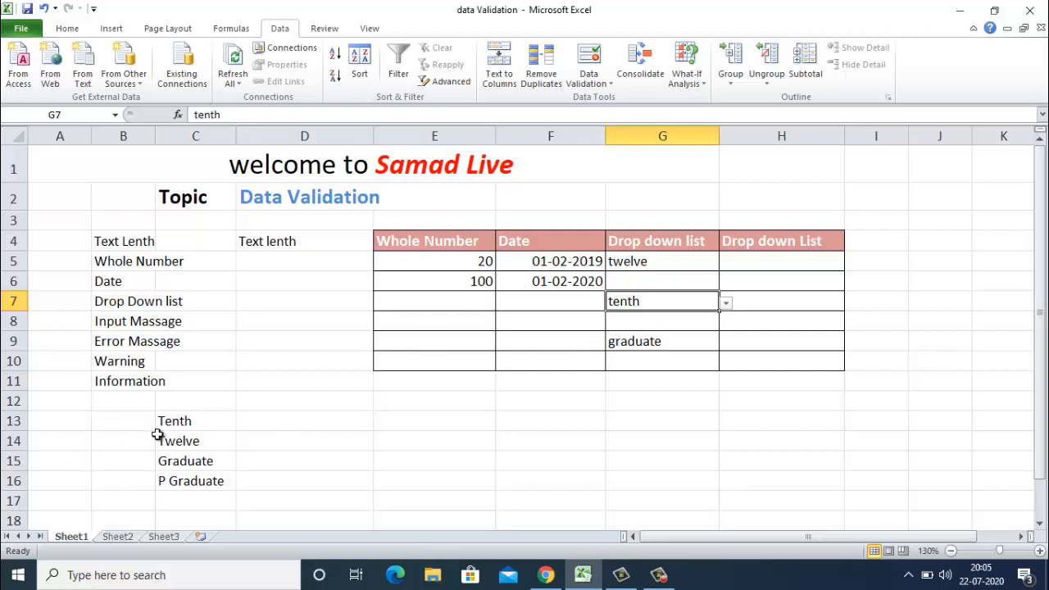
Step: Add list validation to H5 using the cell range C13:C16 as the source
left_click_drag(178, 421, 175, 490)
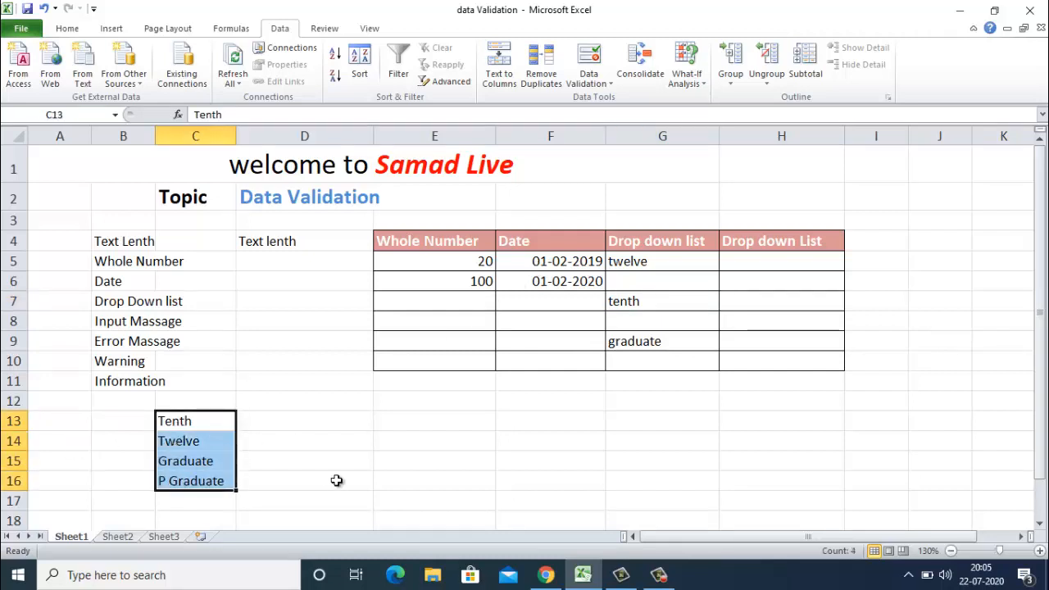
left_click(738, 264)
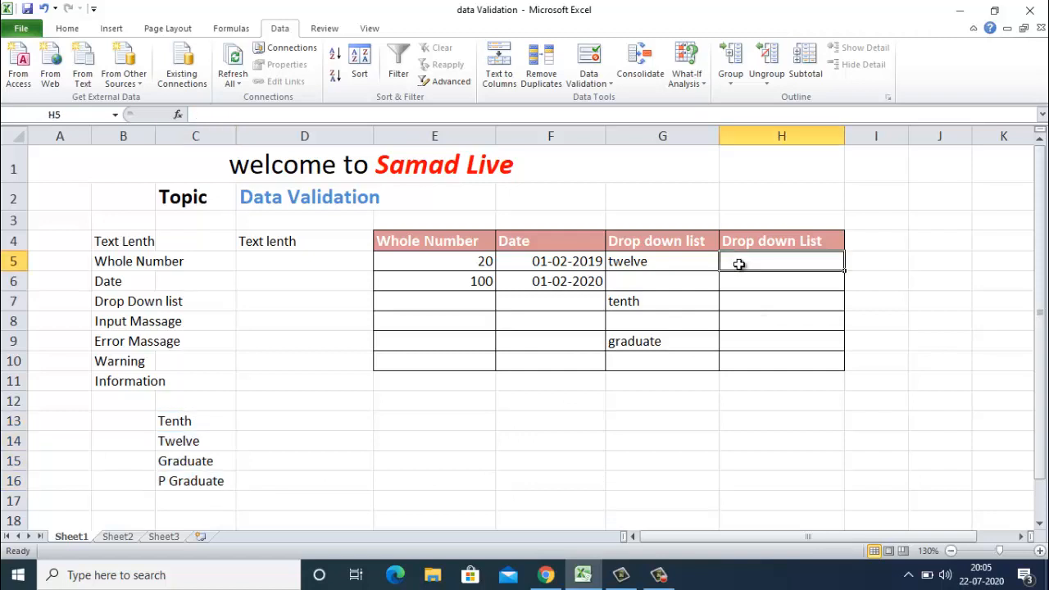
left_click(587, 72)
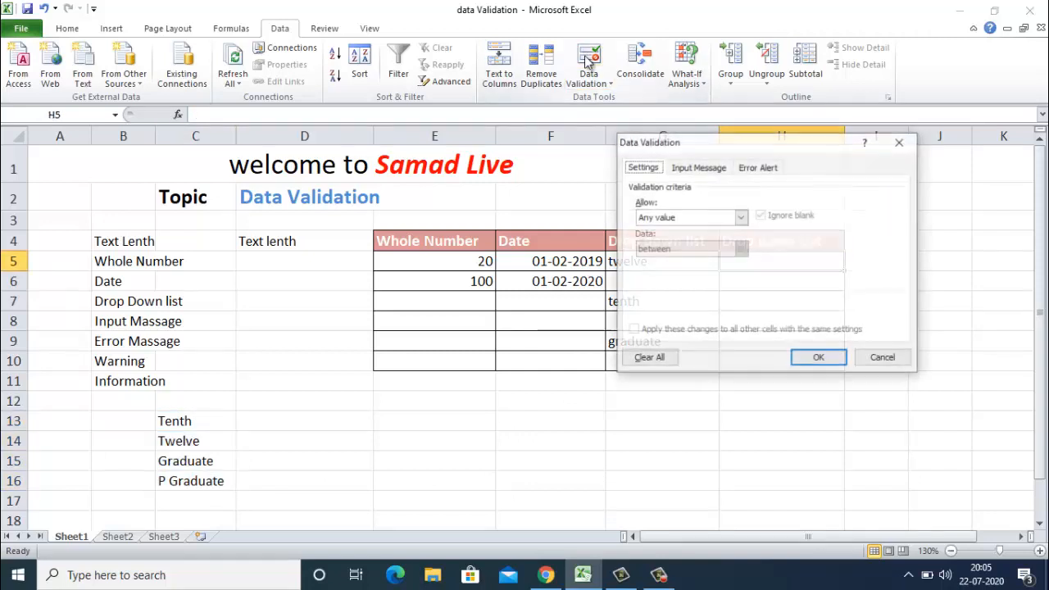
left_click(740, 217)
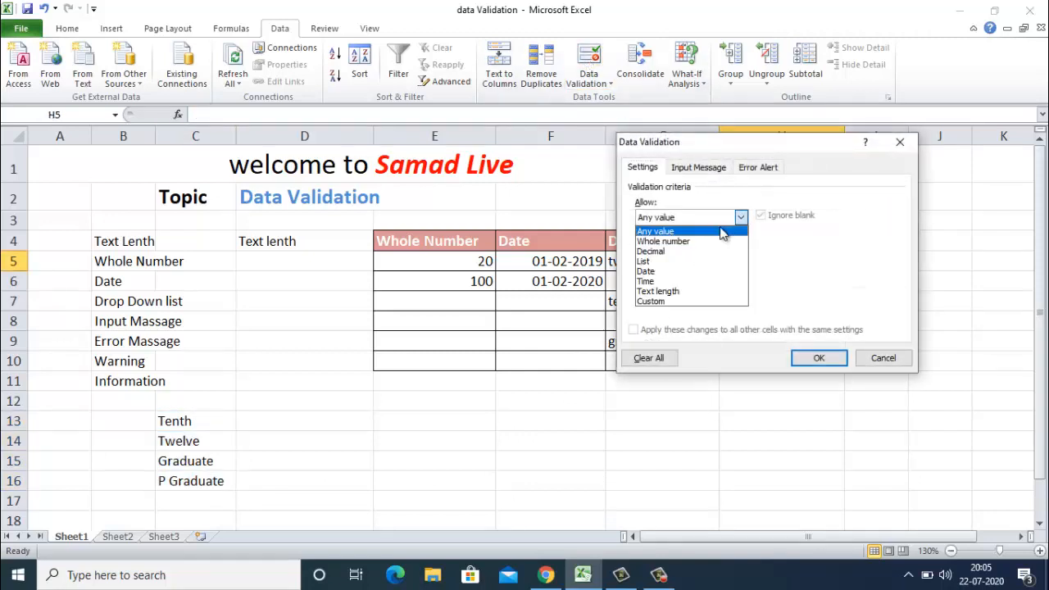
left_click(666, 261)
left_click(681, 281)
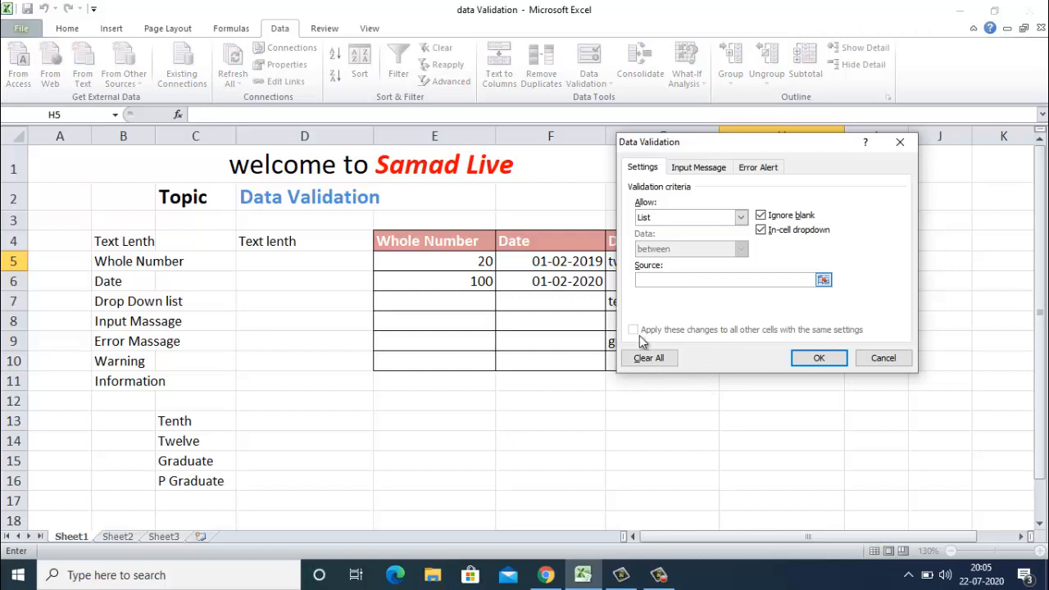
left_click_drag(198, 420, 203, 482)
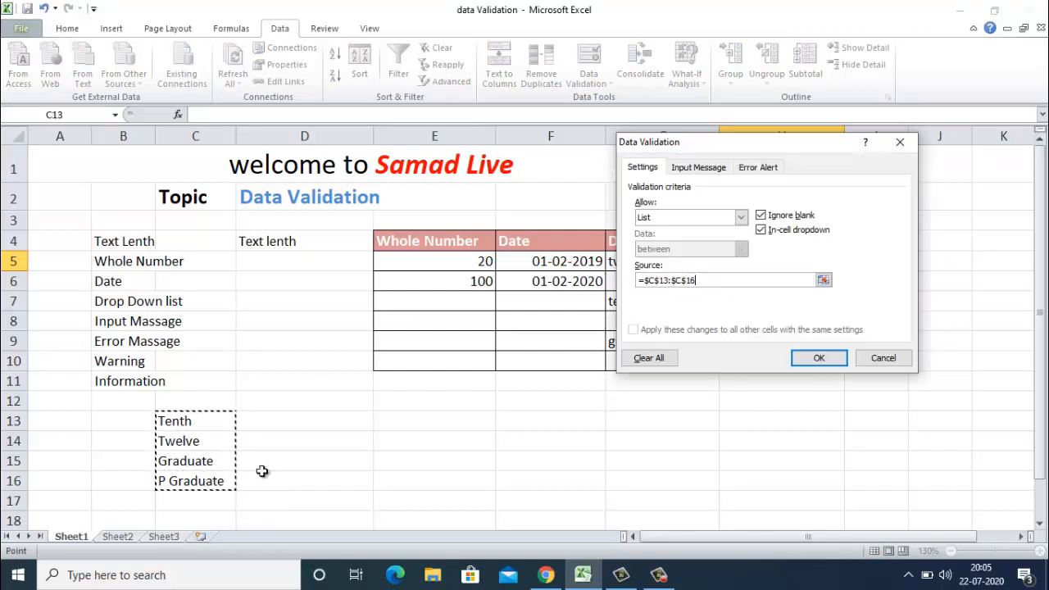
left_click(837, 358)
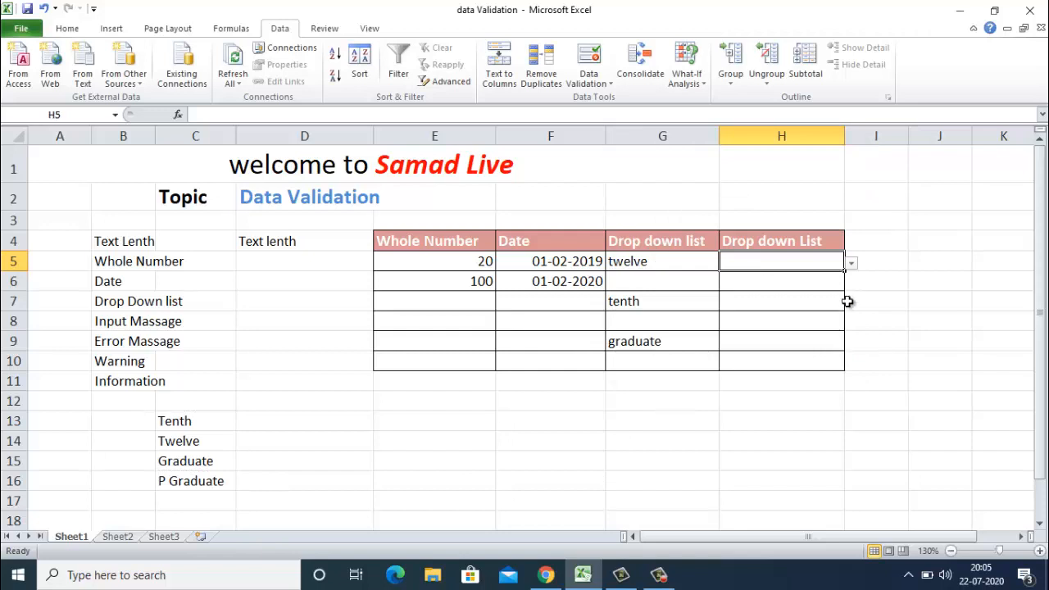
Step: Choose Twelve from the drop-down list in H5
left_click(852, 264)
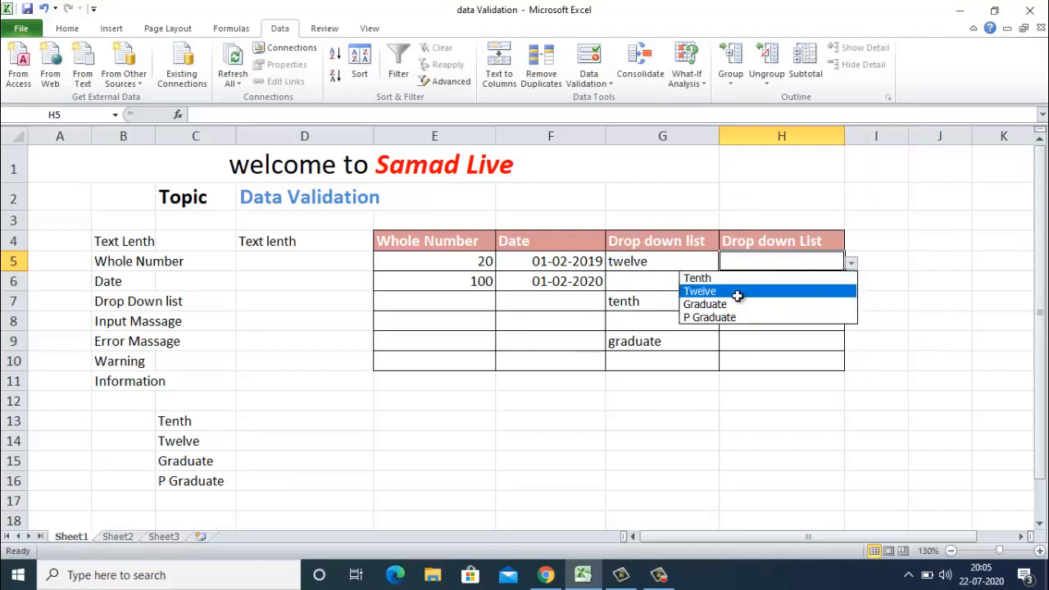
left_click(738, 292)
left_click(829, 280)
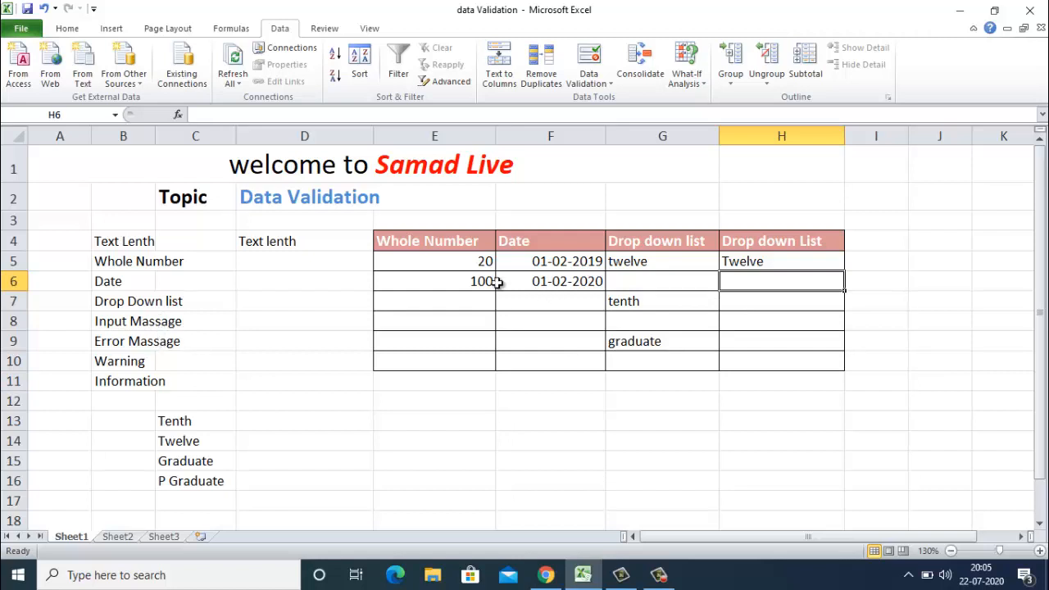
Step: Test the whole number rule again by trying 3 in E7 and cancelling the entry
left_click(457, 265)
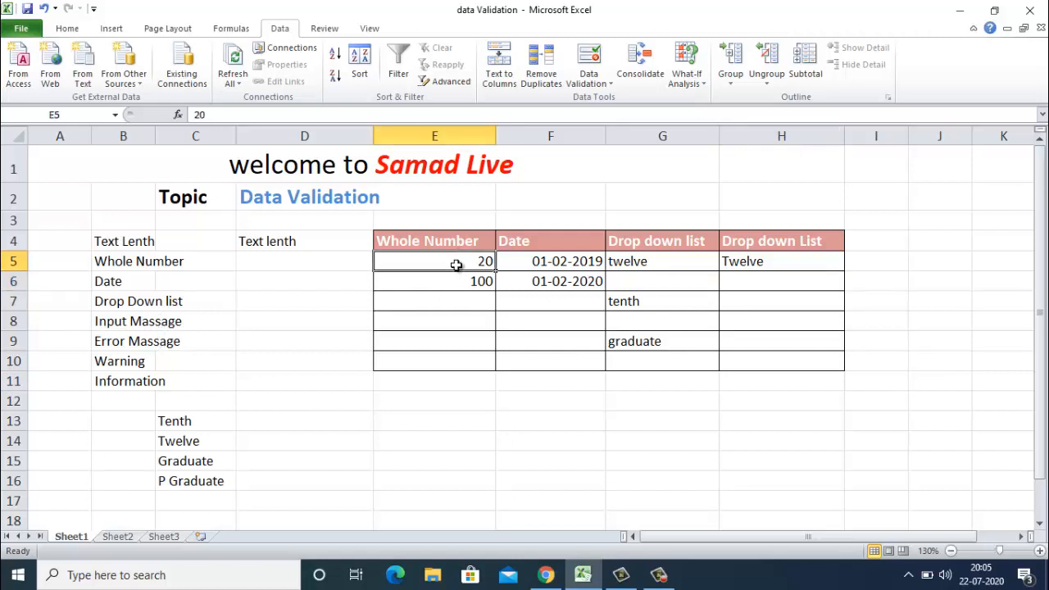
left_click(434, 305)
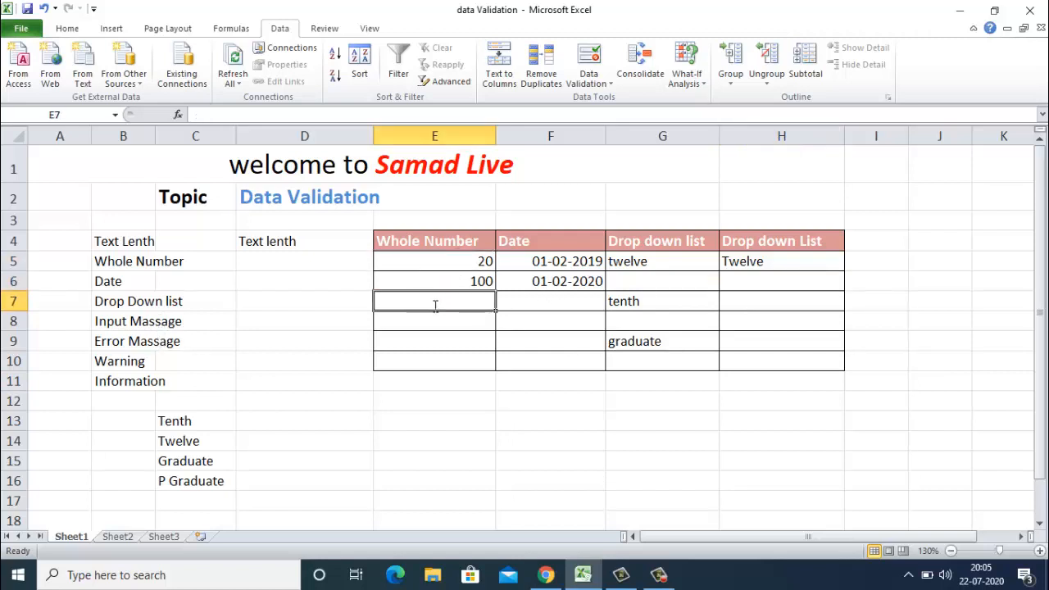
type("3")
key("Return")
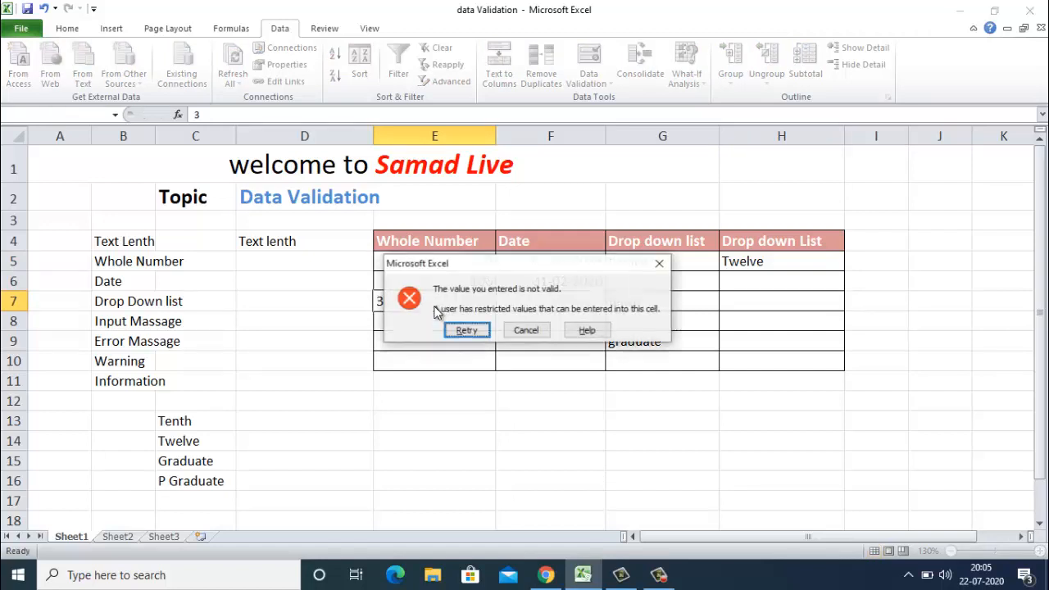
left_click(536, 335)
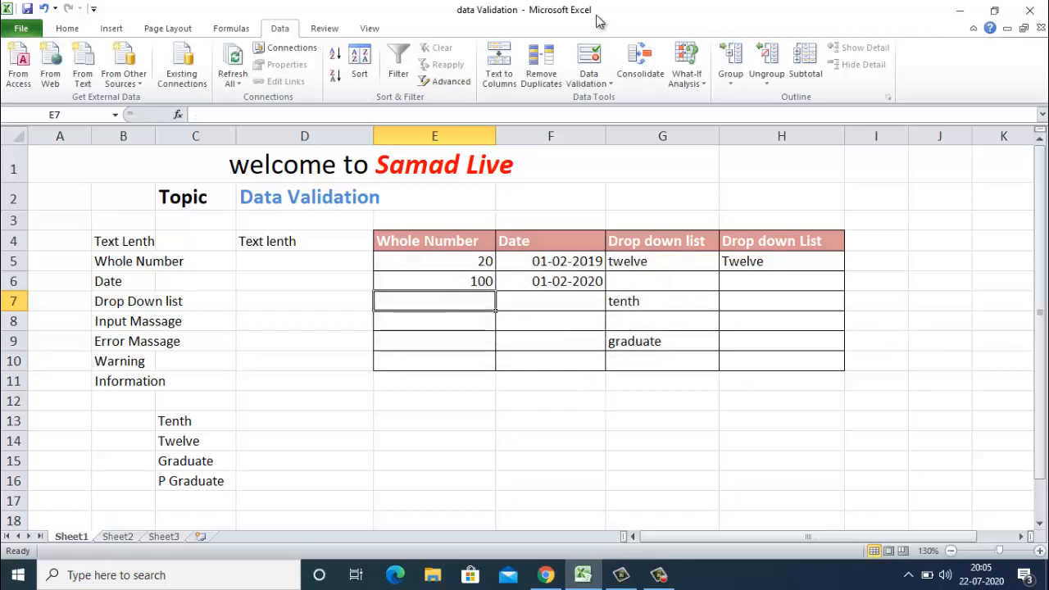
Step: Add a Stop error alert to E5:E10 with the title "attention" and the message "this value is not valid"
left_click(590, 59)
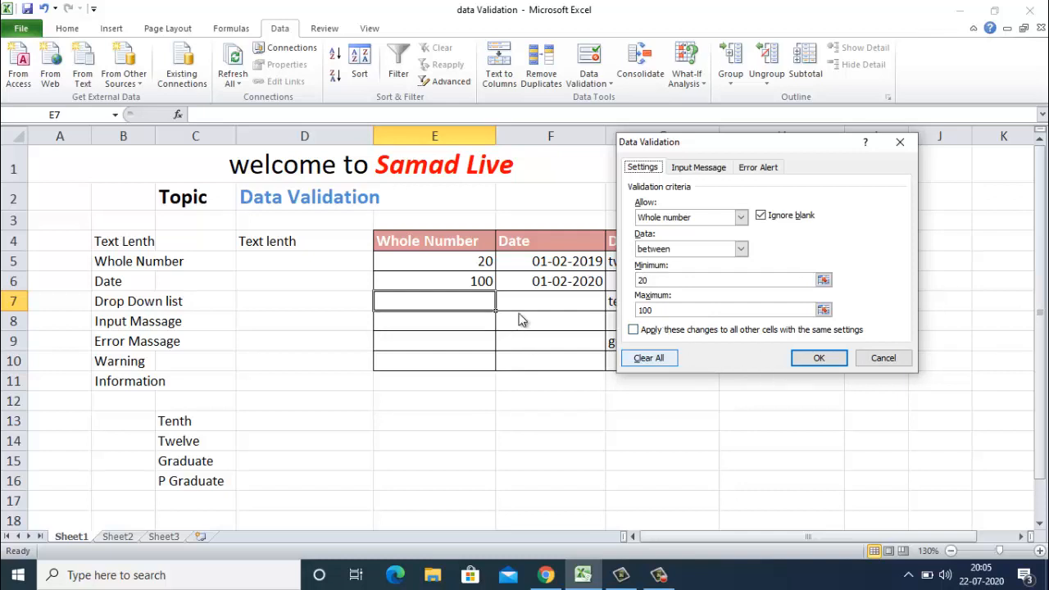
left_click(819, 358)
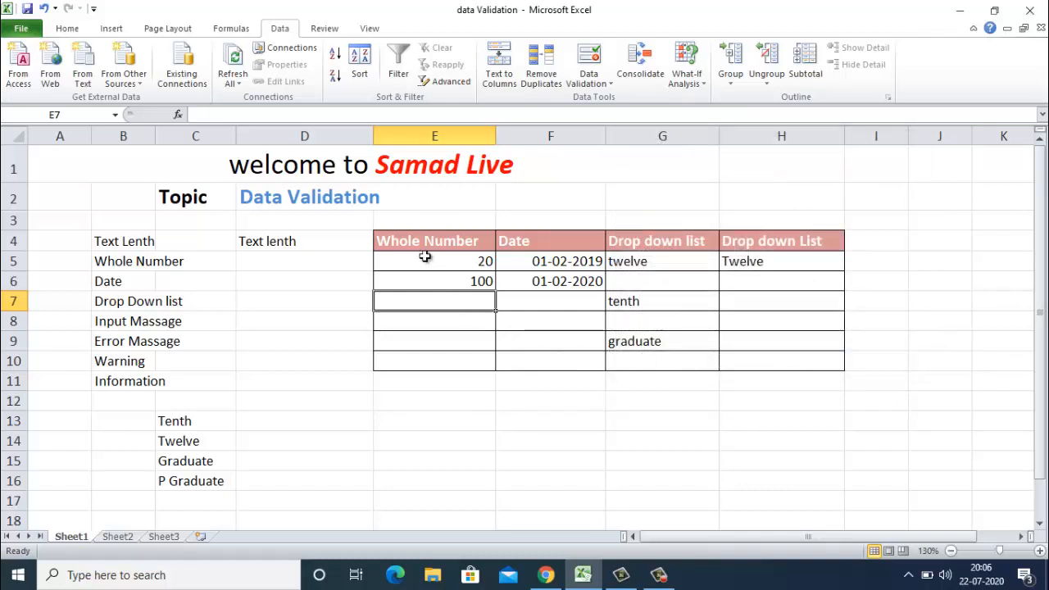
left_click_drag(422, 262, 424, 363)
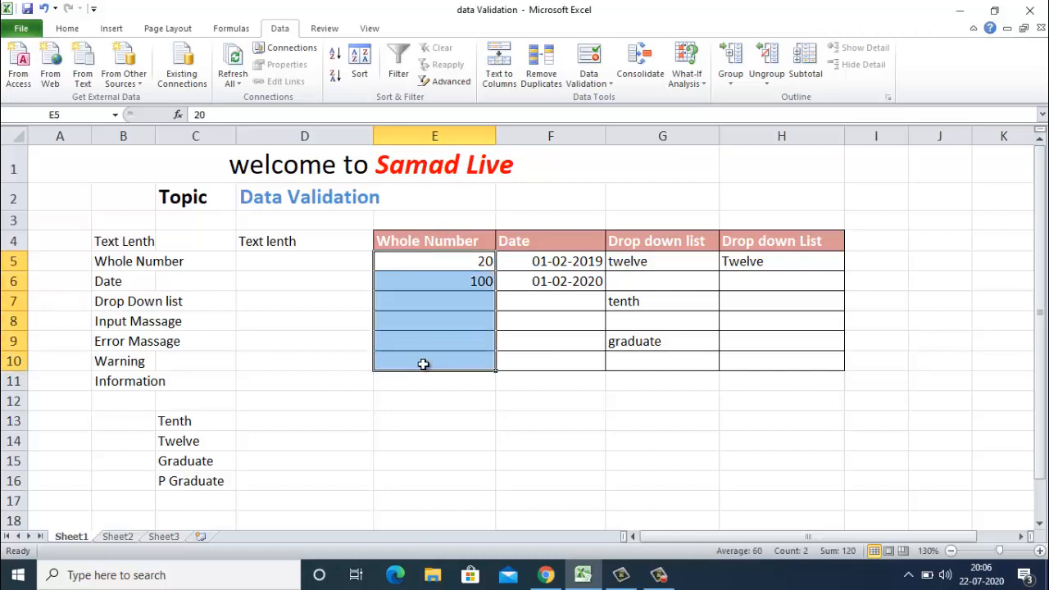
left_click(590, 58)
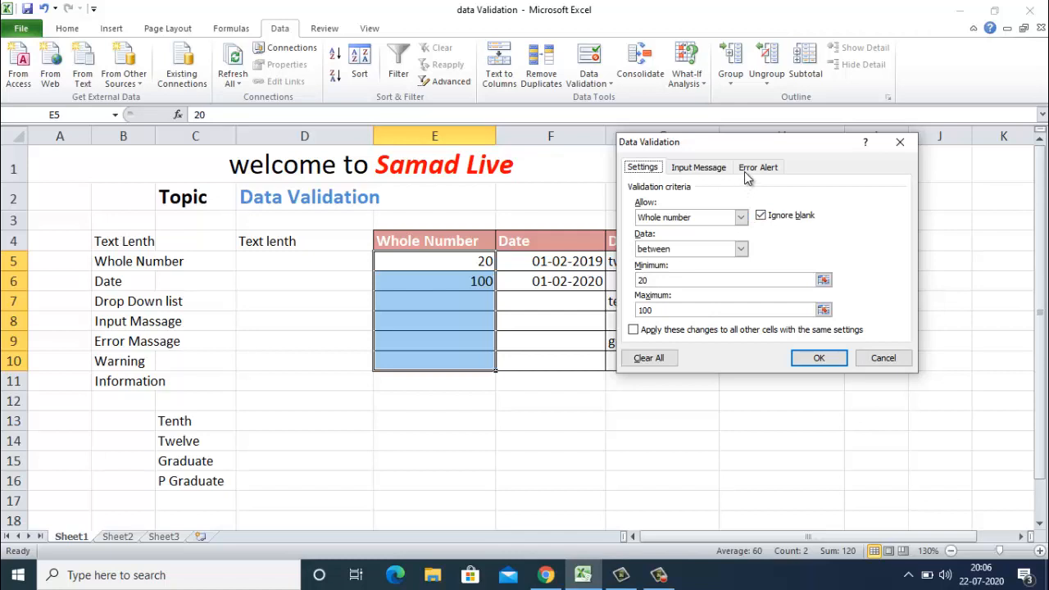
left_click(749, 169)
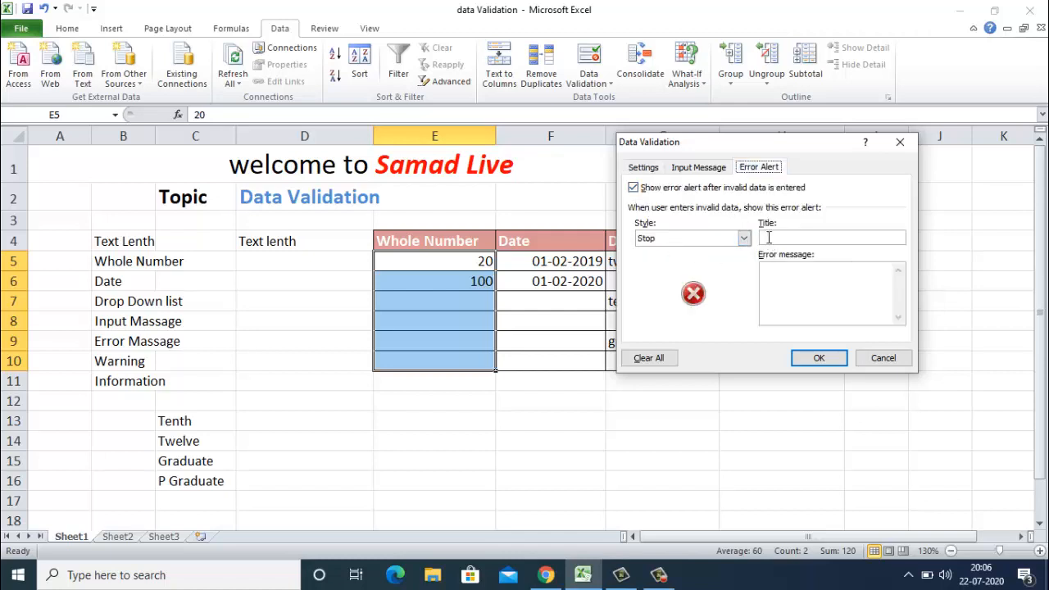
left_click(768, 238)
type("attention")
left_click(800, 294)
type("this value")
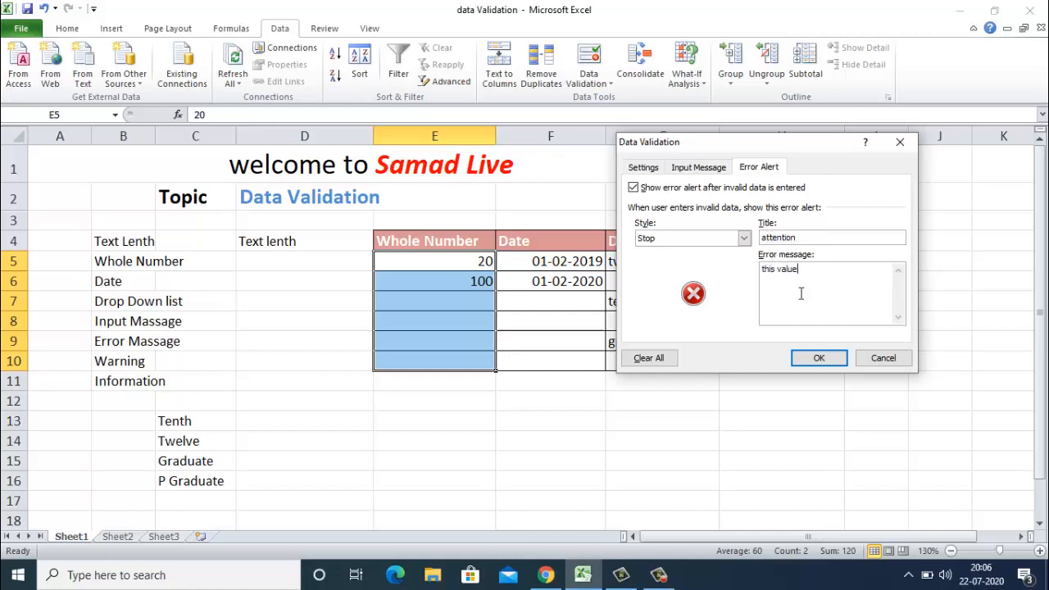
type(" is not valid")
left_click(835, 365)
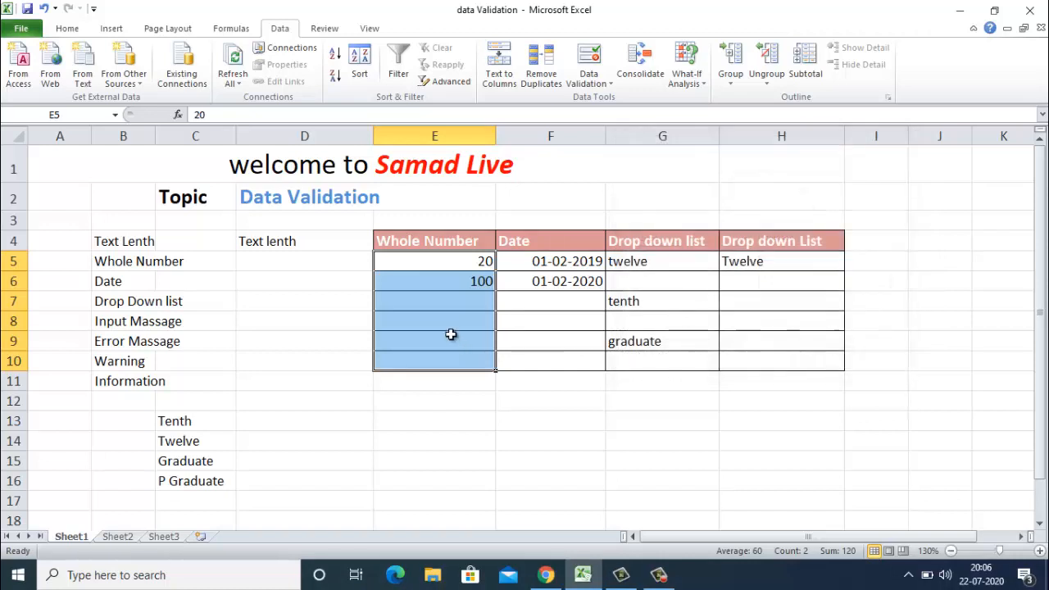
Step: Test the custom error alert by trying 3 in E7 and cancelling the entry
left_click(456, 309)
type("3")
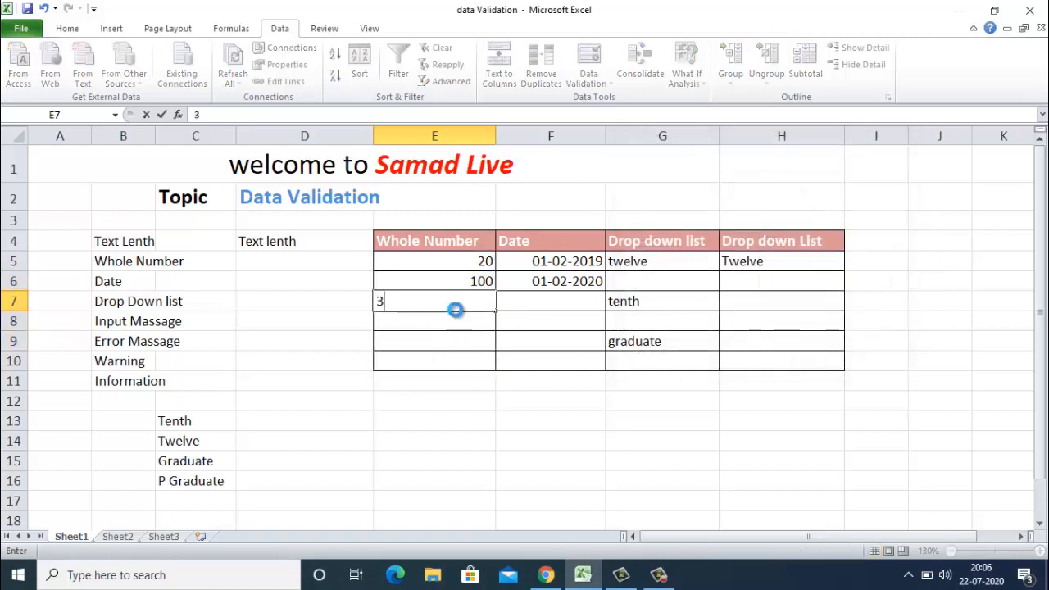
key("Return")
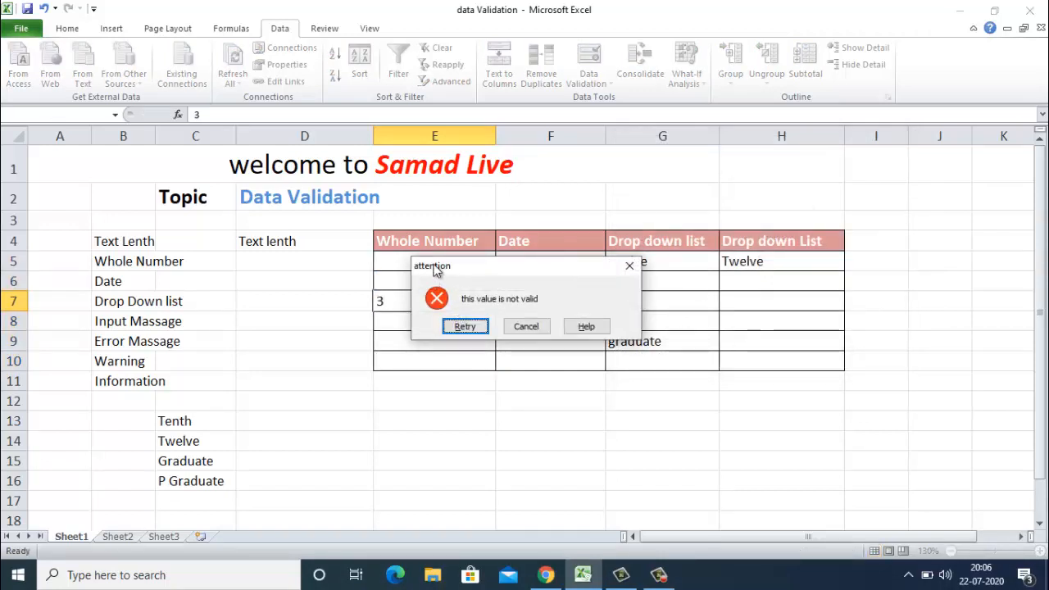
left_click(531, 327)
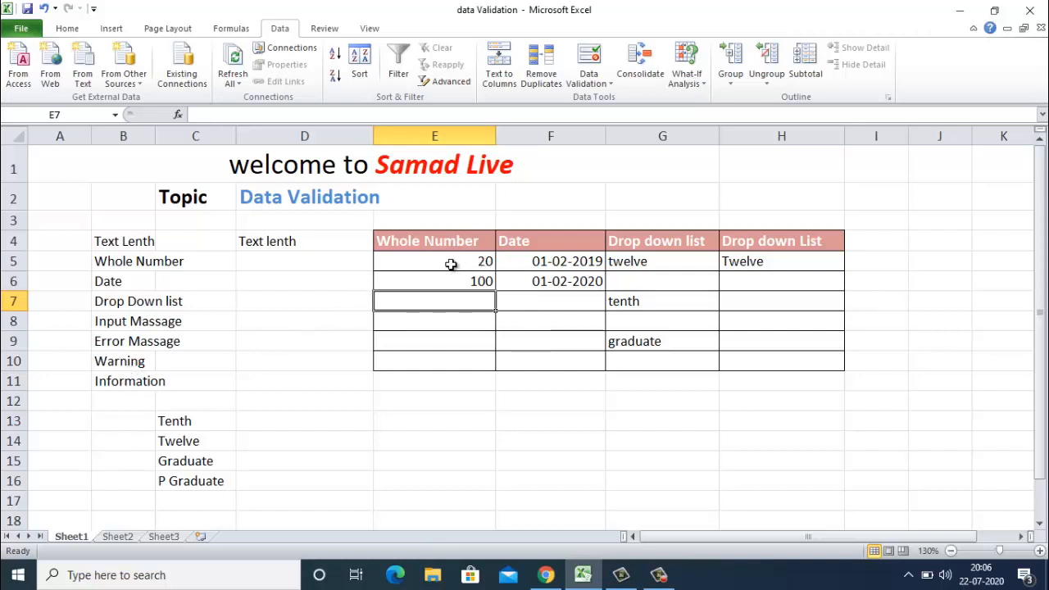
Step: Add an input message titled "info" reading "you can fill only 20 t0 100 number here" to E5:E10, and check it on E9 and E6
left_click_drag(454, 262, 451, 361)
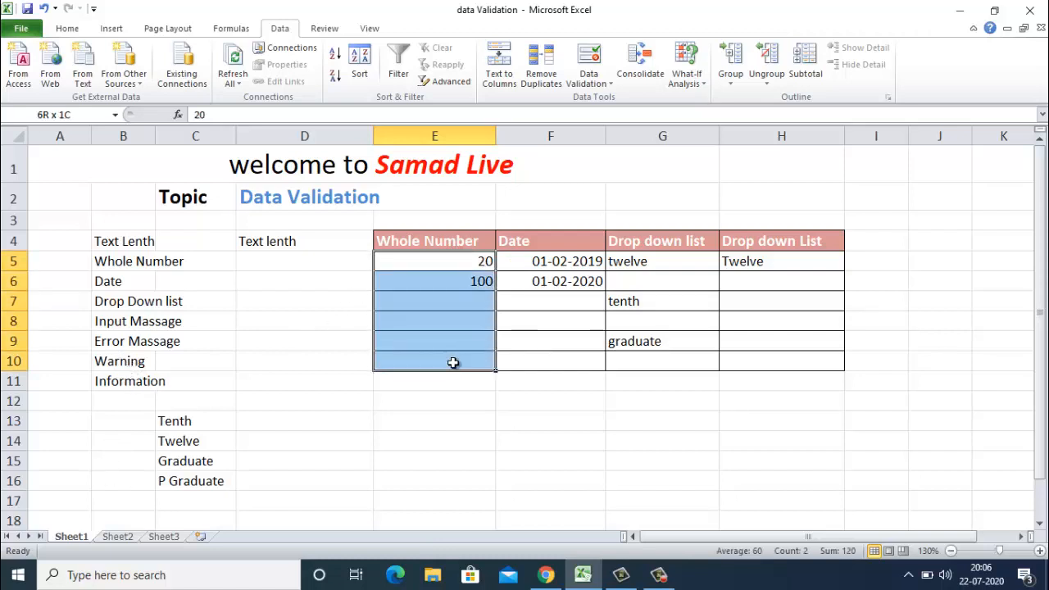
left_click(588, 57)
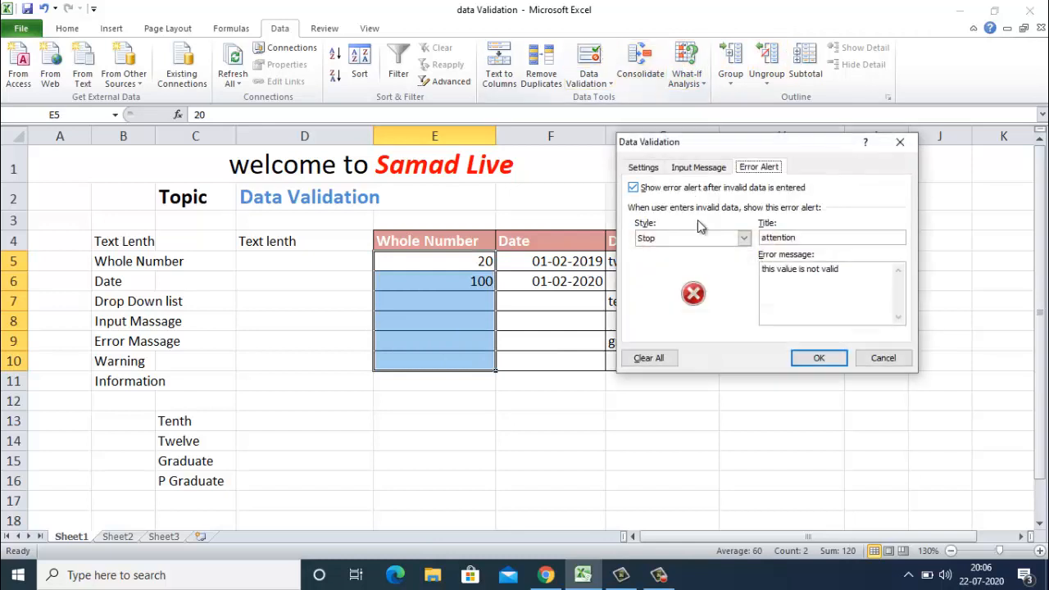
left_click(695, 168)
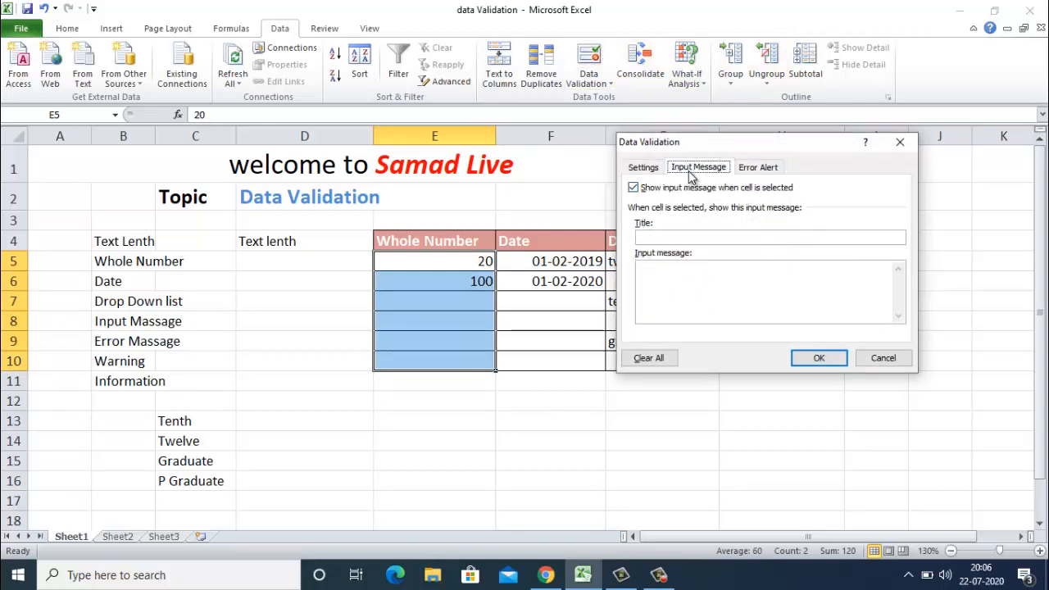
left_click(671, 238)
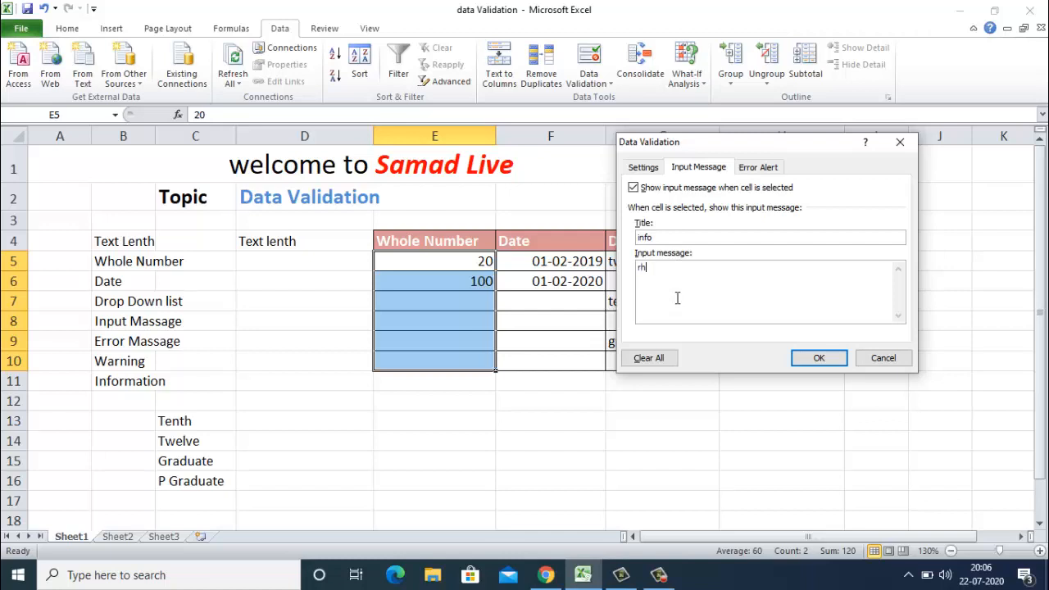
key("BackSpace")
key("BackSpace")
type("you can fill only 20 to 100 num")
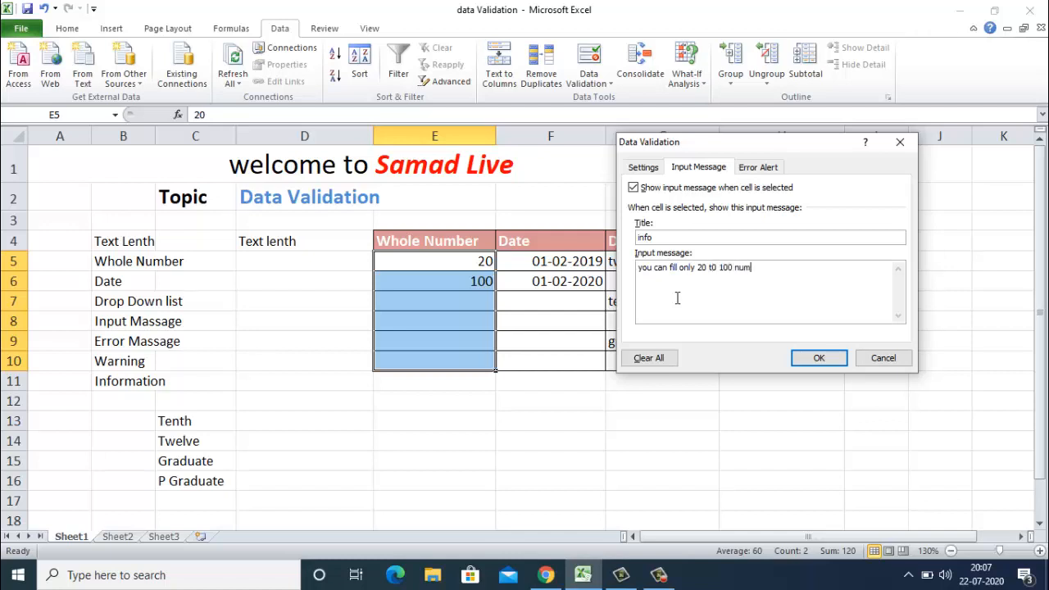
type("er here")
left_click(818, 358)
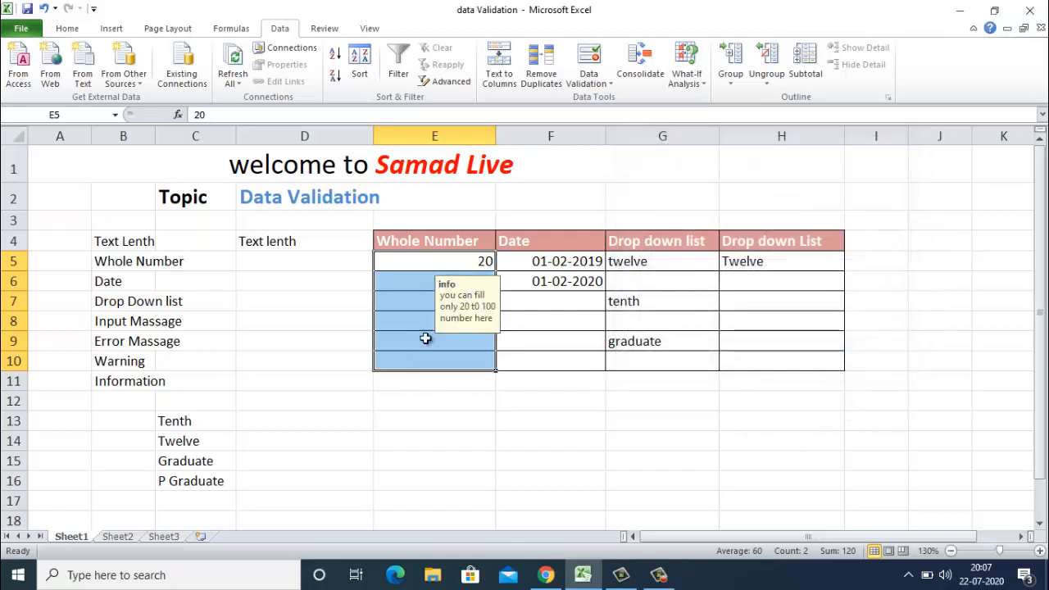
left_click(394, 345)
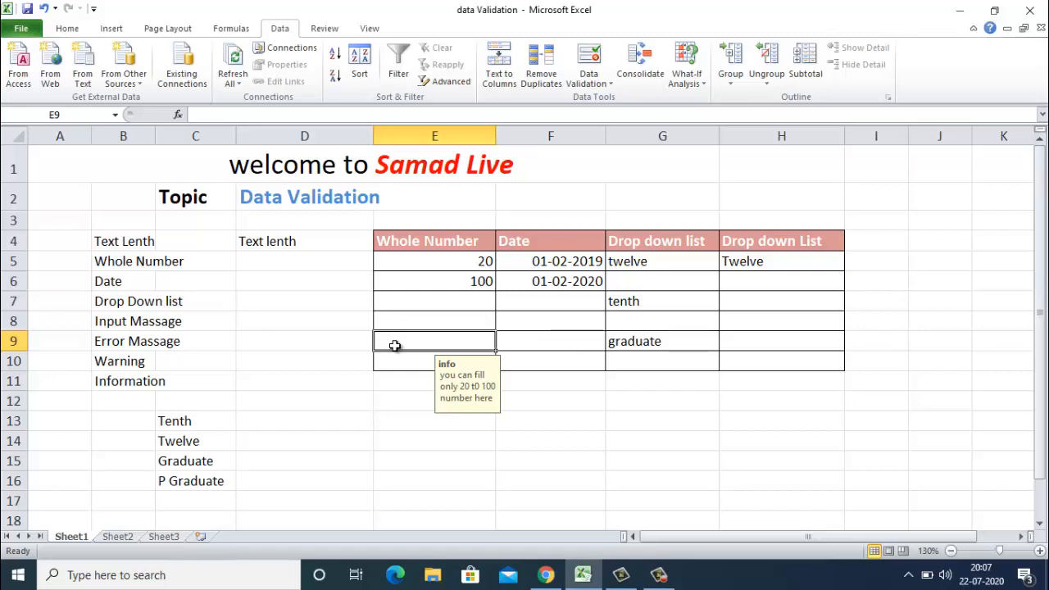
left_click(403, 279)
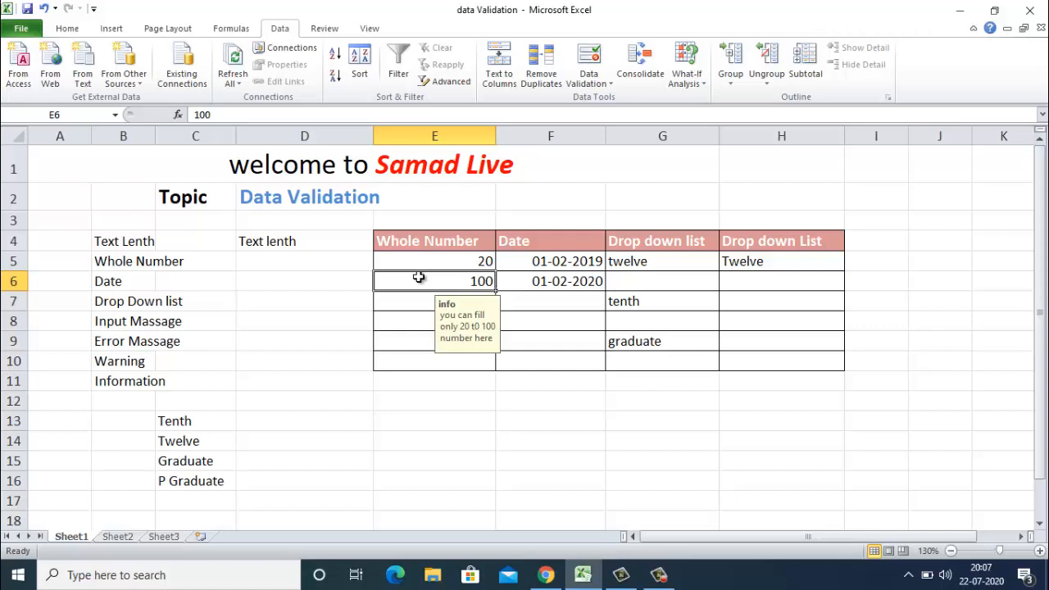
Step: Choose Text length as the allowed validation type for D5:D10
left_click(298, 245)
left_click(290, 259)
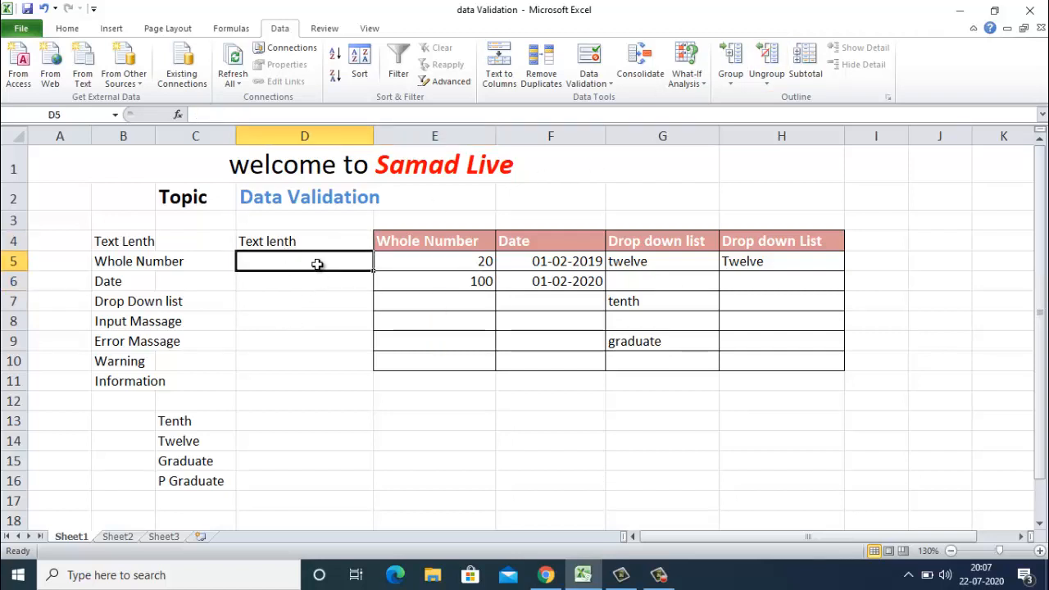
left_click_drag(315, 265, 308, 361)
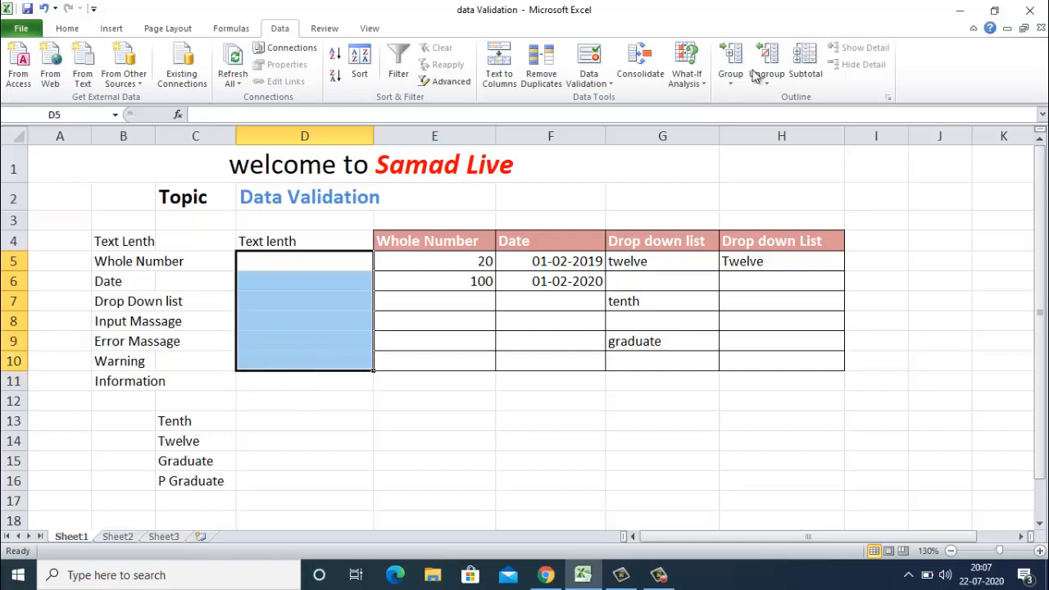
left_click(587, 64)
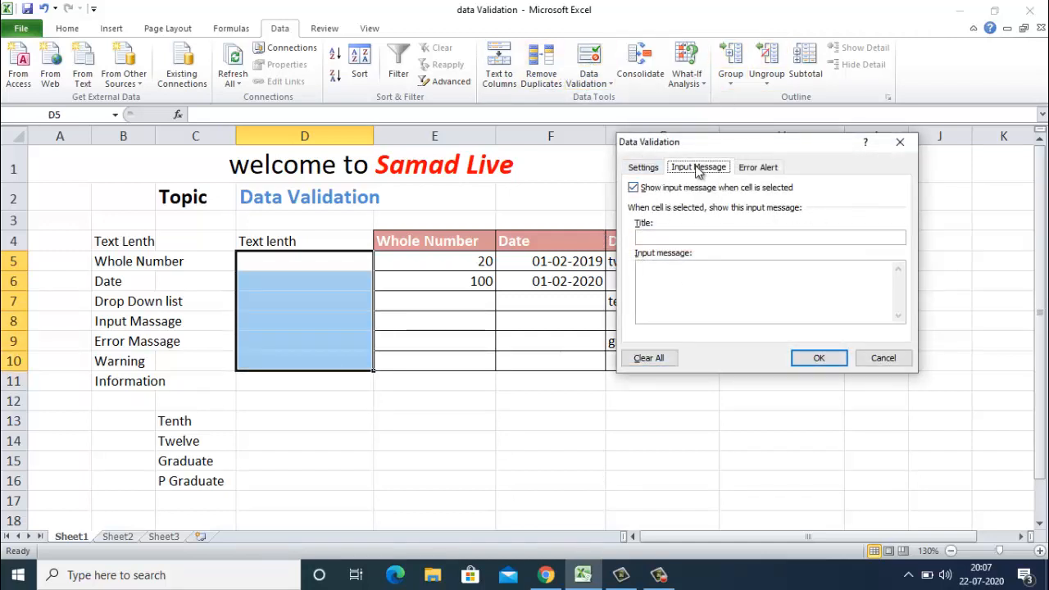
left_click(647, 169)
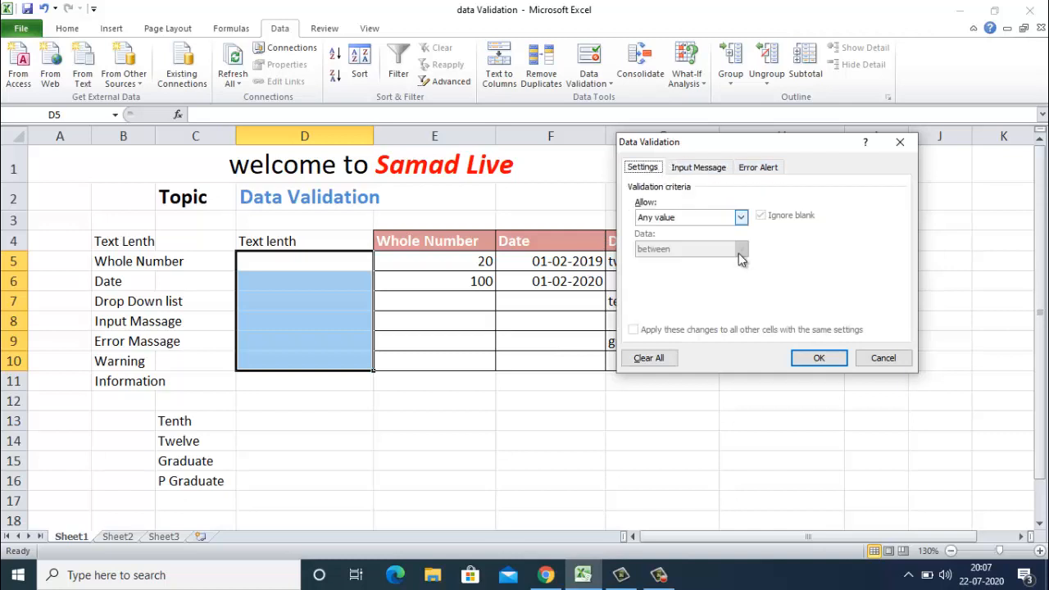
left_click(741, 216)
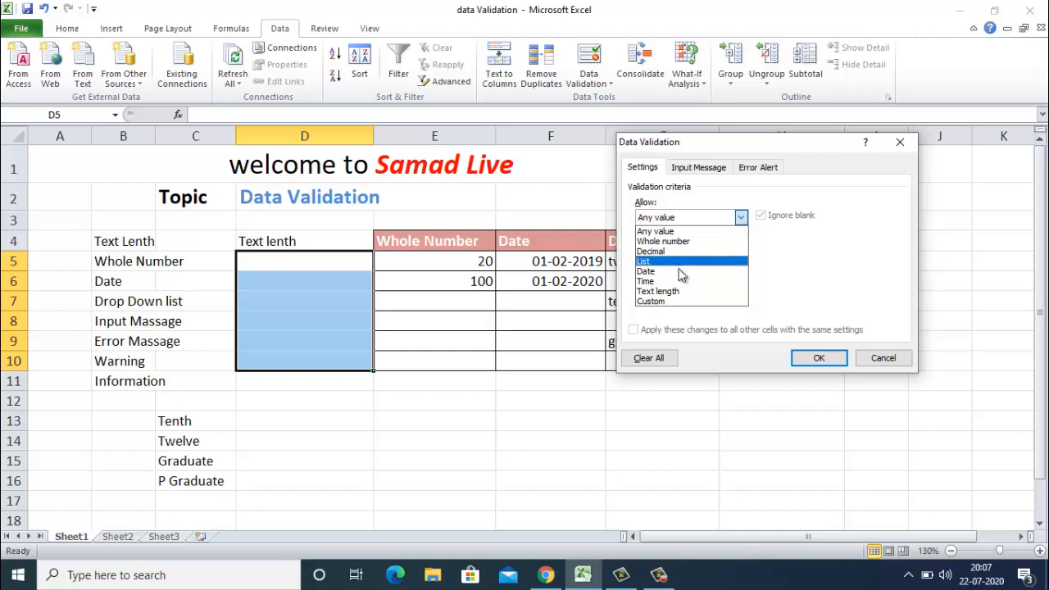
left_click(678, 301)
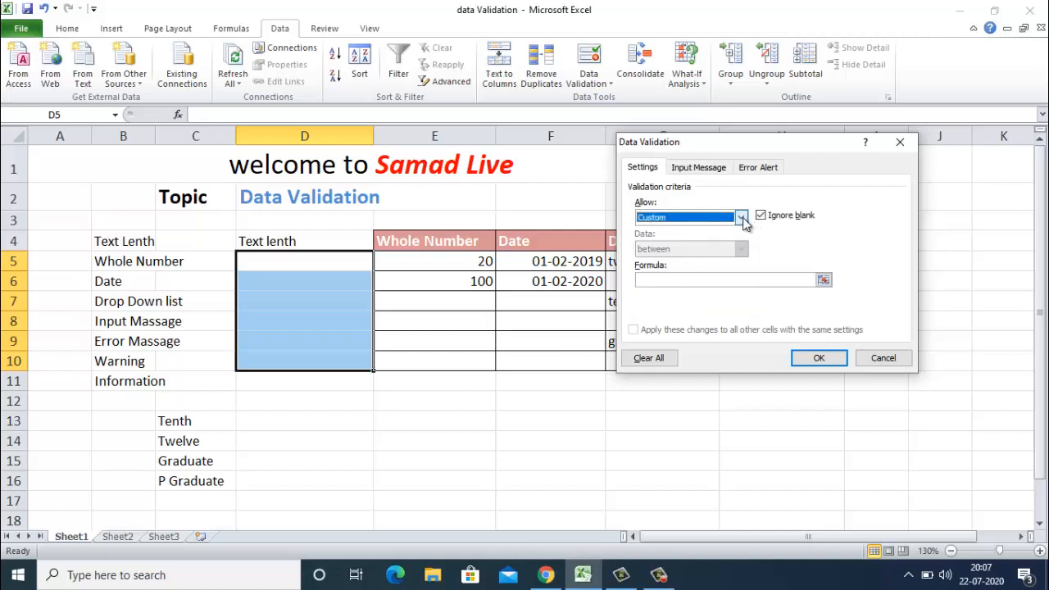
left_click(741, 217)
left_click(660, 291)
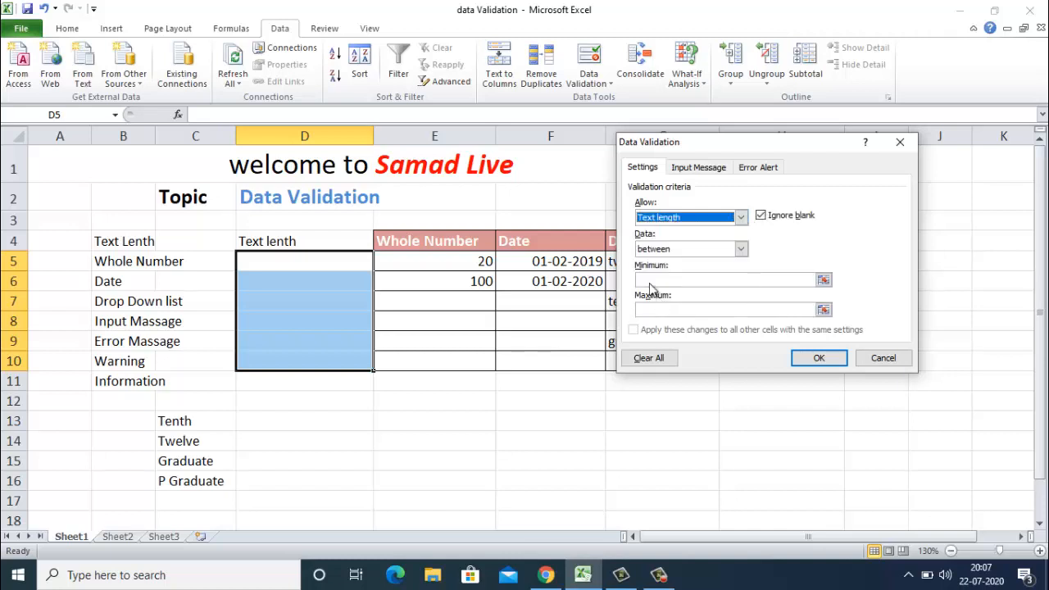
Step: Set the maximum text length for D5:D10 to 4 and apply the validation rule
left_click(658, 278)
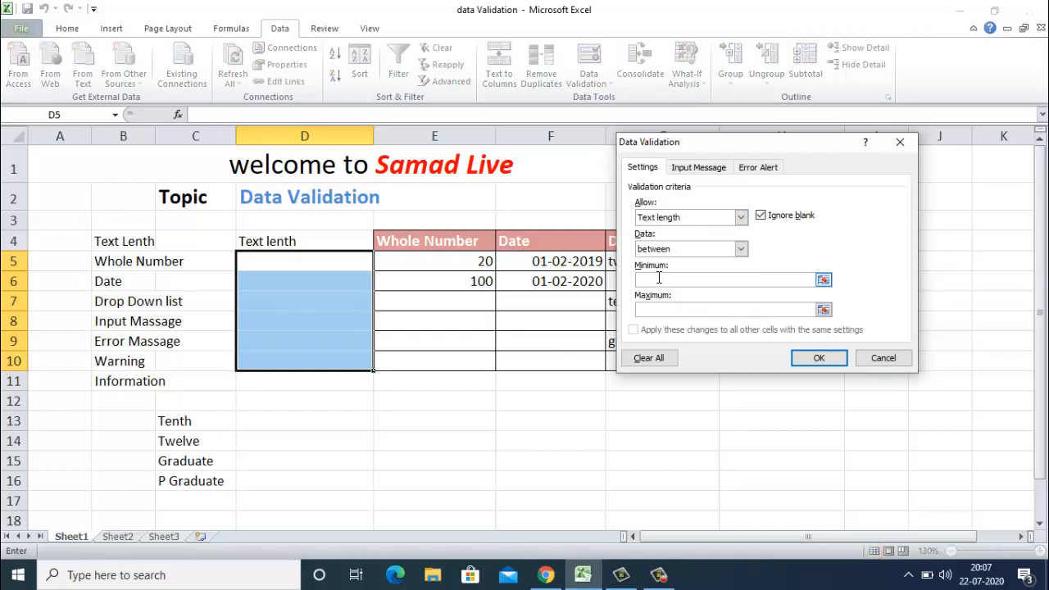
left_click(647, 308)
type("4")
left_click_drag(660, 280, 598, 279)
left_click(795, 361)
Step: Test the text length rule by trying "jgkjjkg" in D5 and cancelling the entry
left_click(279, 260)
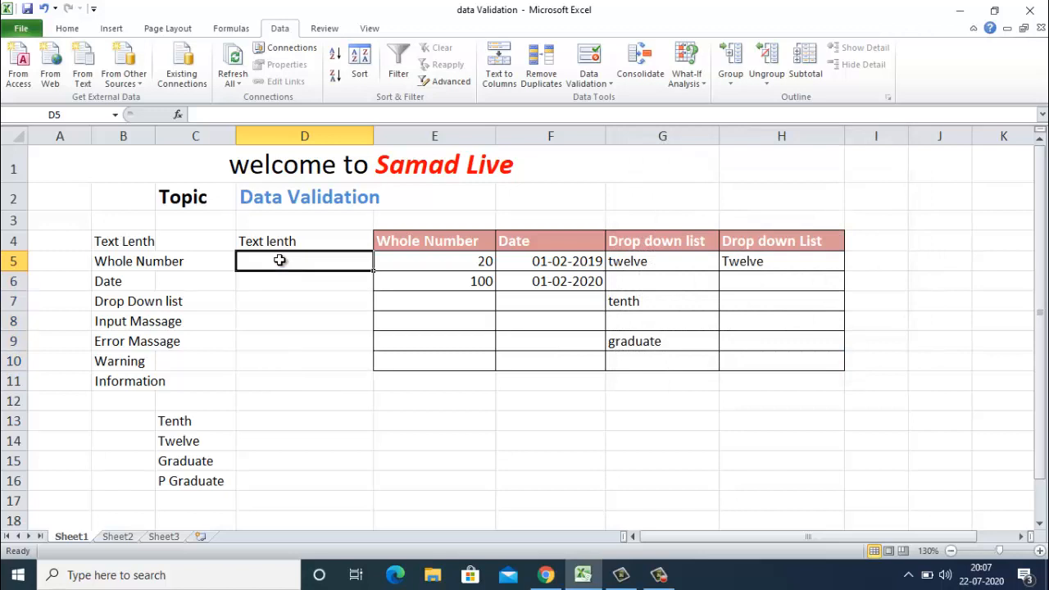
type("jgkjjkg")
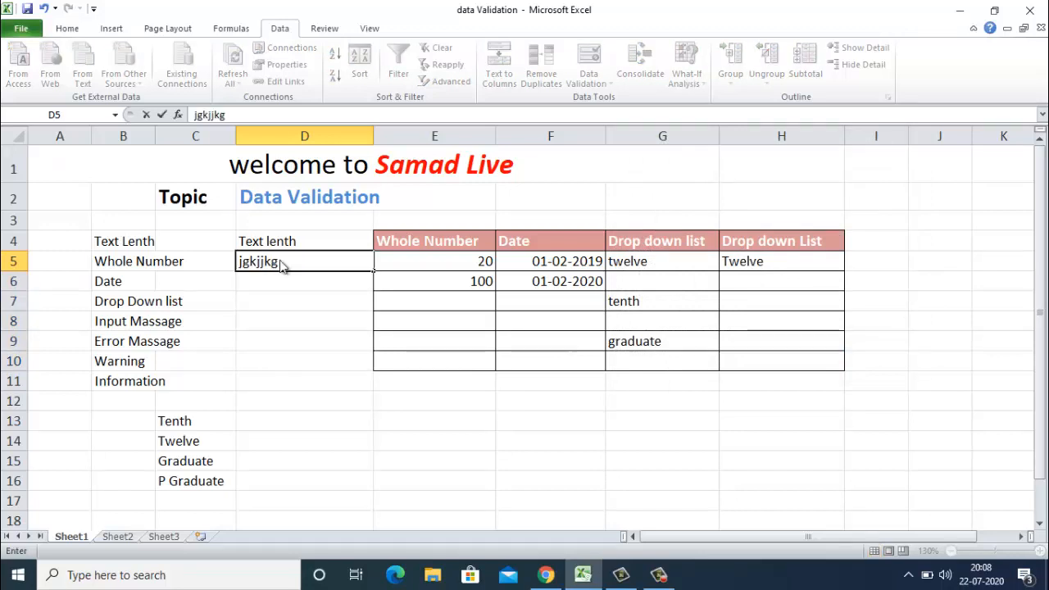
key("Return")
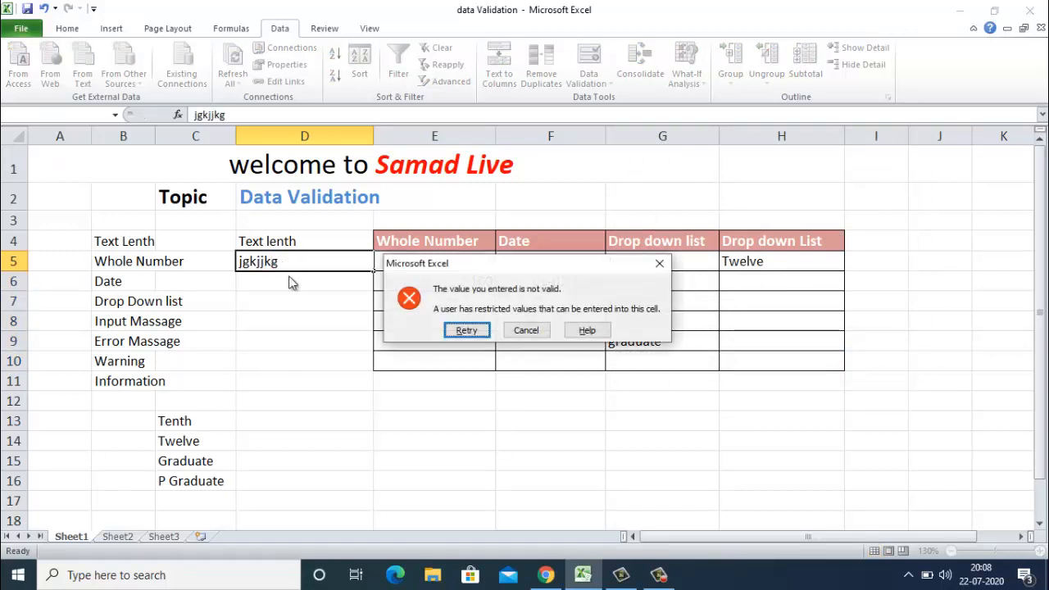
left_click(516, 329)
Step: Enter "we" in D5 and "wert" in D6
type("we")
key("Return")
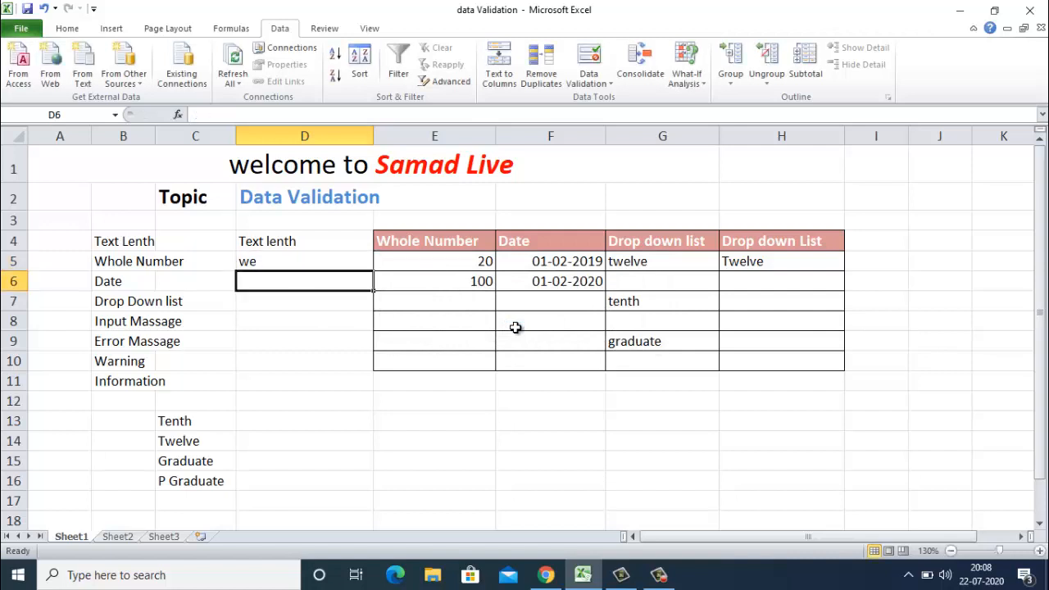
type("wert")
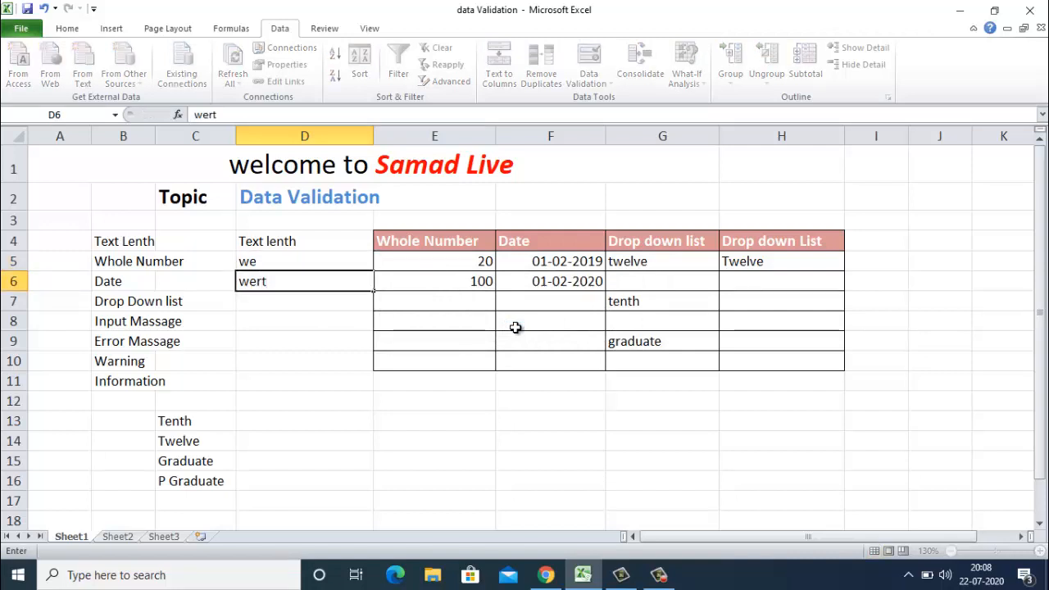
key("Return")
Step: Try the five-letter text "werty" in D7 and cancel the entry
type("werty")
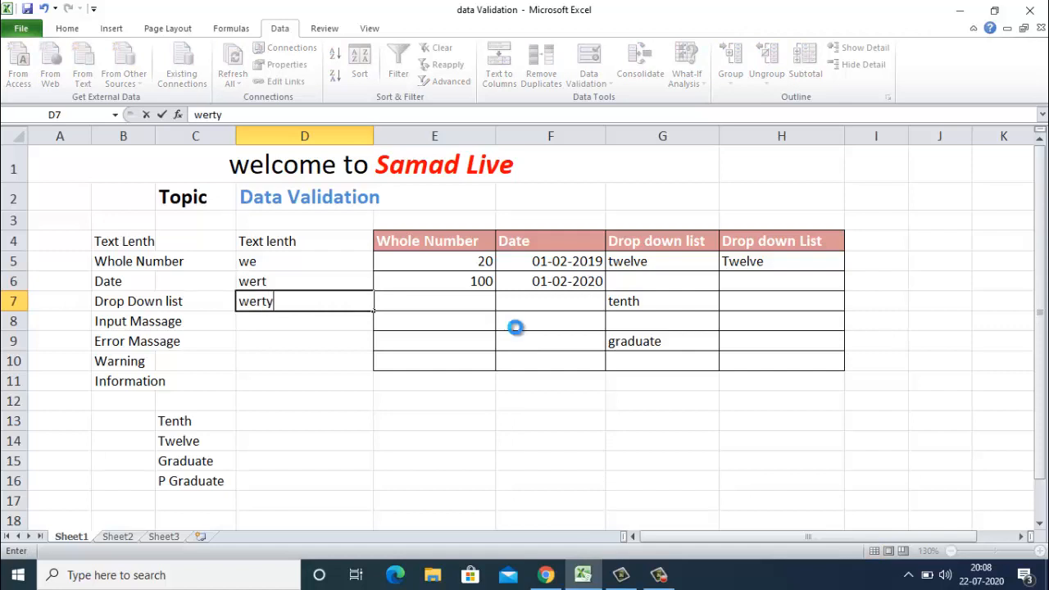
key("Return")
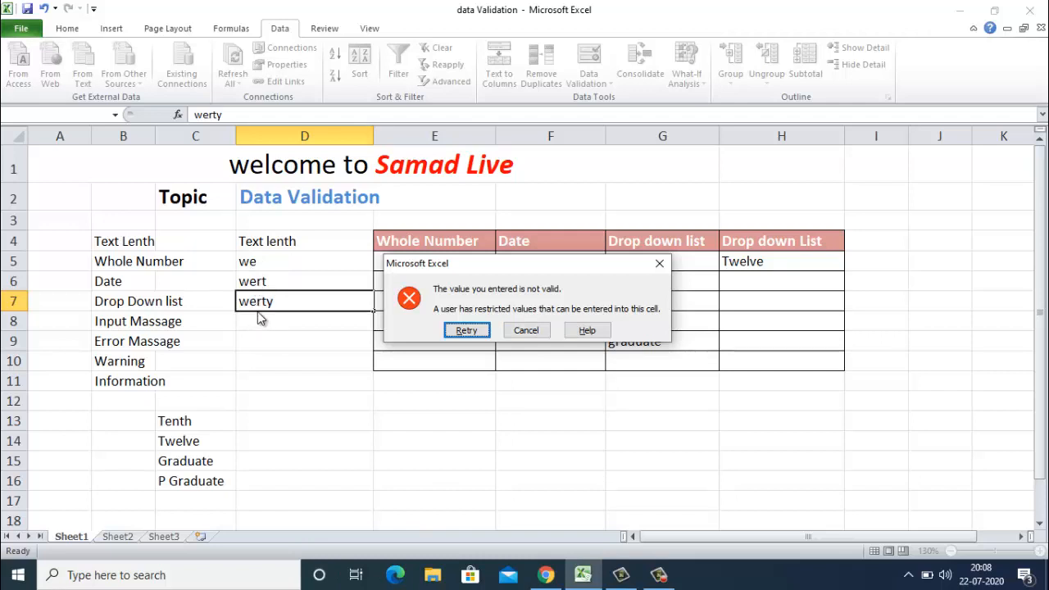
left_click(516, 327)
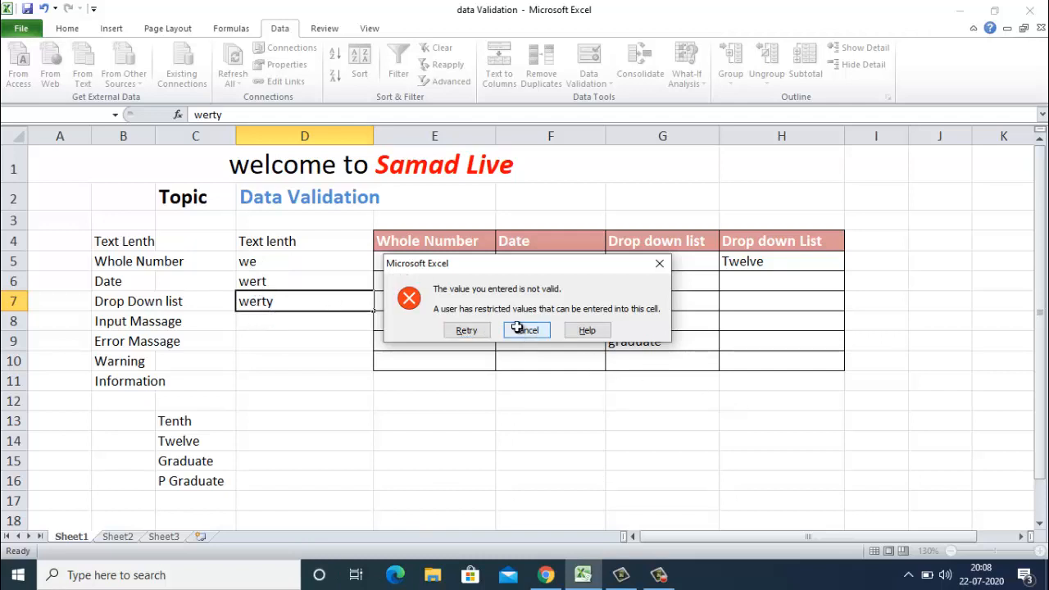